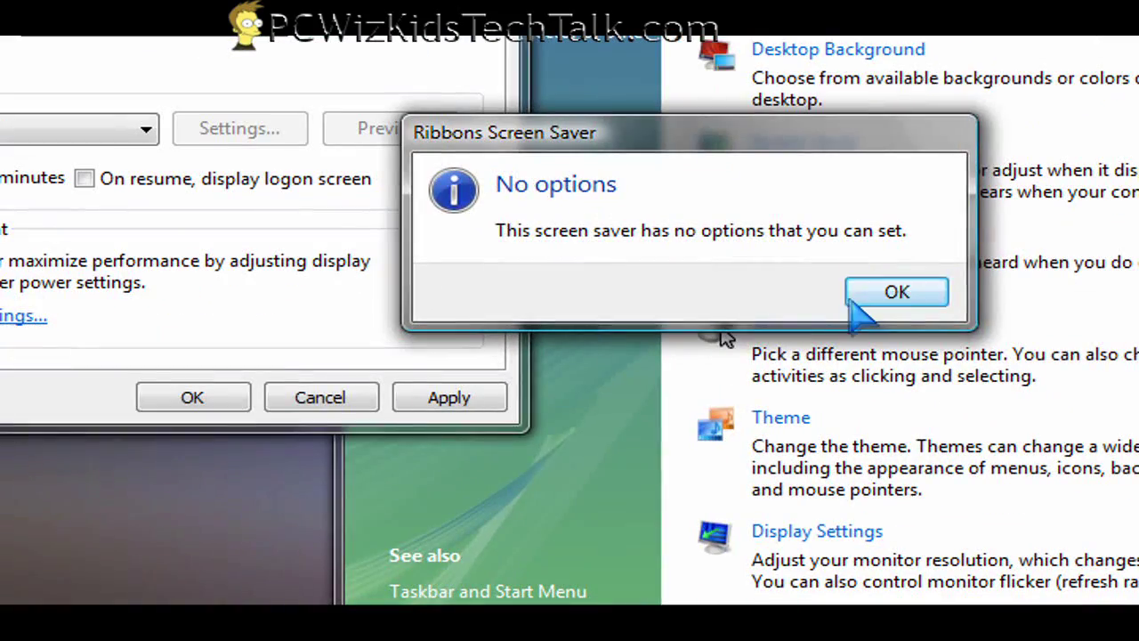
- Dismiss the Ribbons options message, choose the Bubbles screen saver and check whether it has settings
click(1023, 313)
click(287, 211)
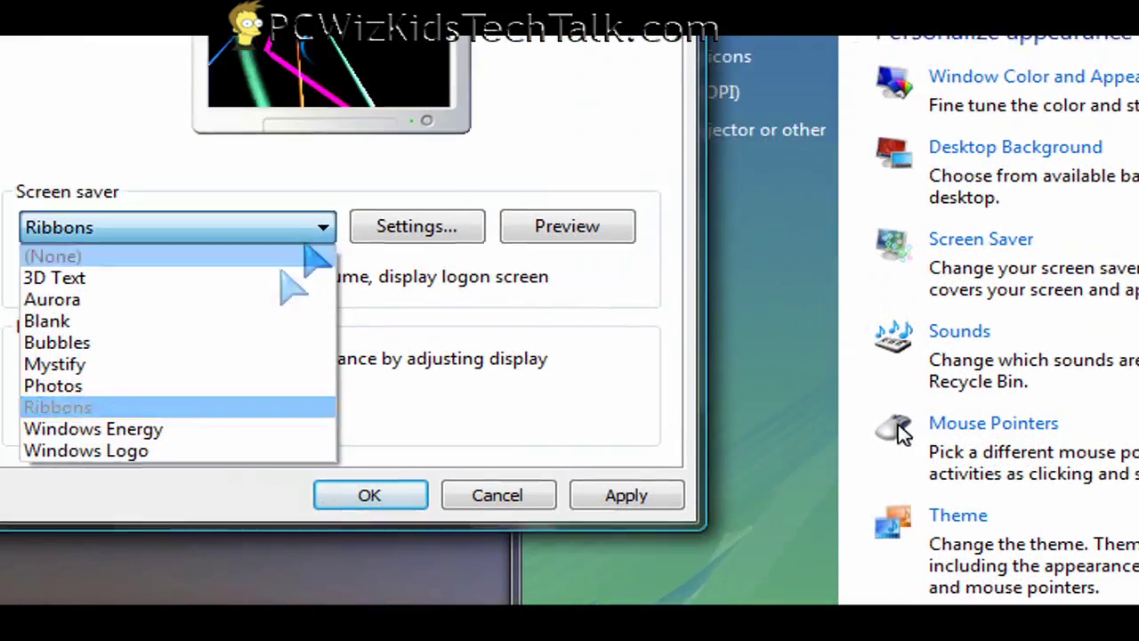
click(137, 170)
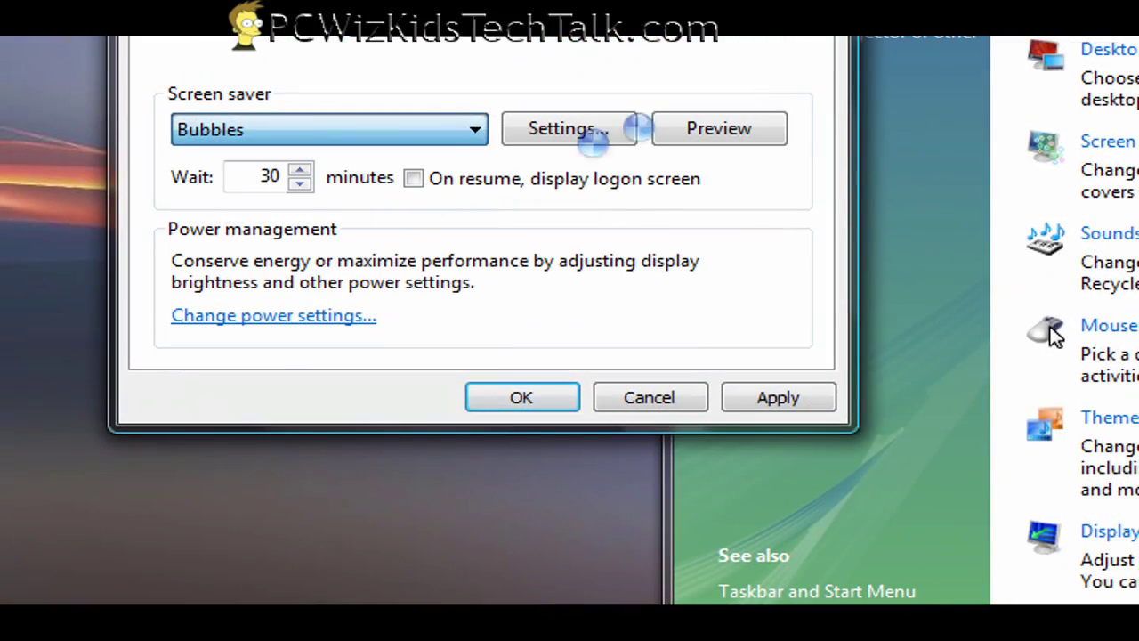
click(582, 147)
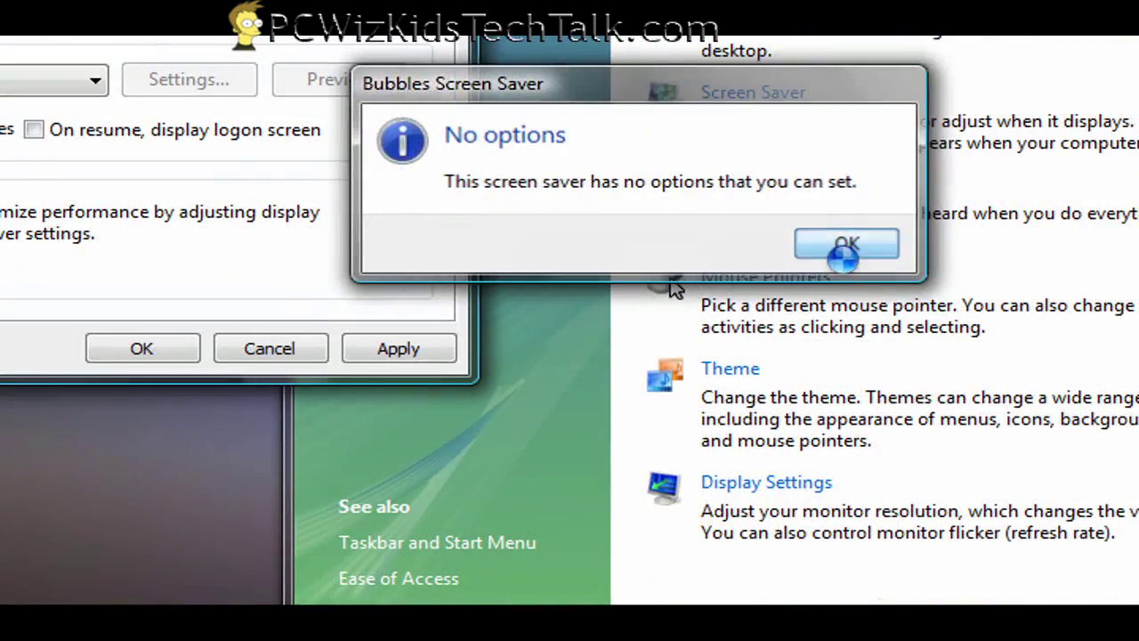
click(1122, 355)
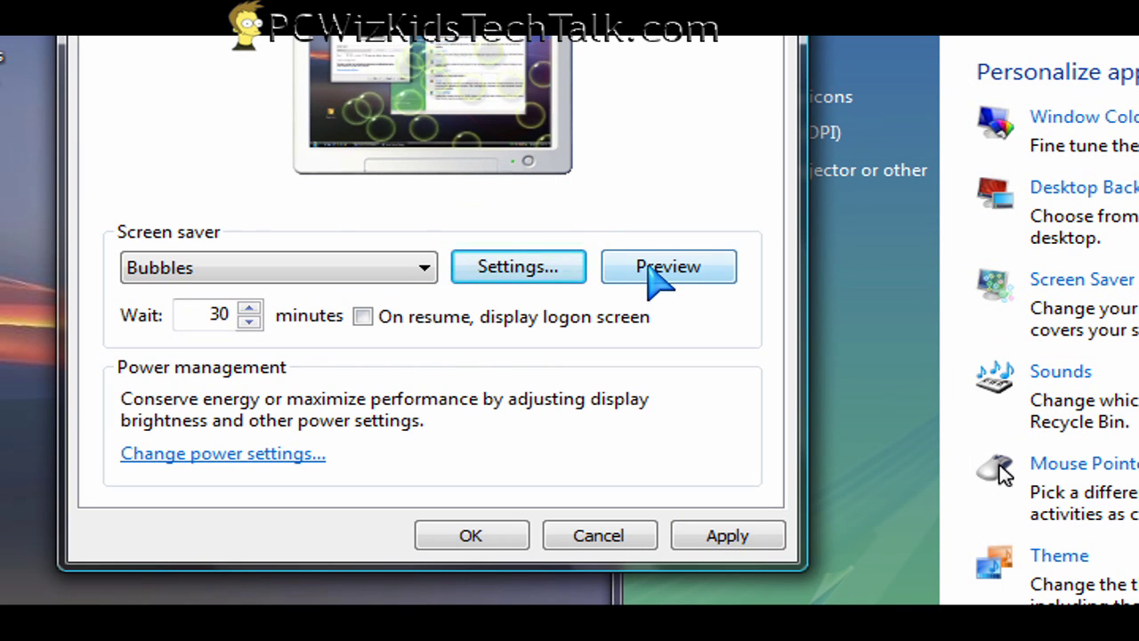
- Preview the Bubbles screen saver, then apply it and close the screen saver settings
click(654, 271)
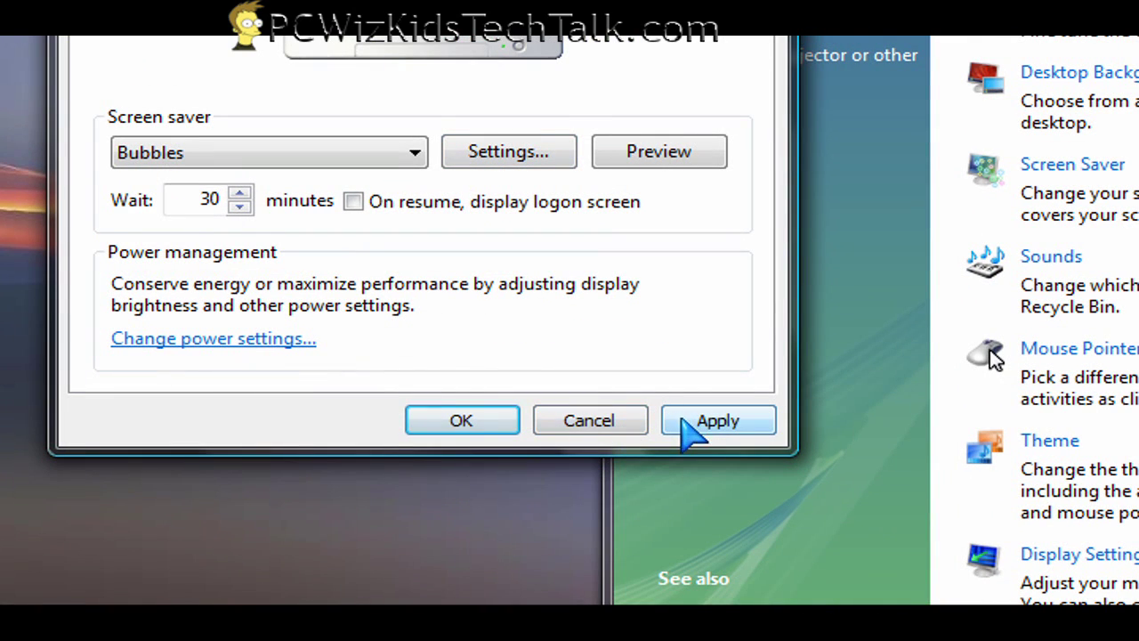
click(689, 432)
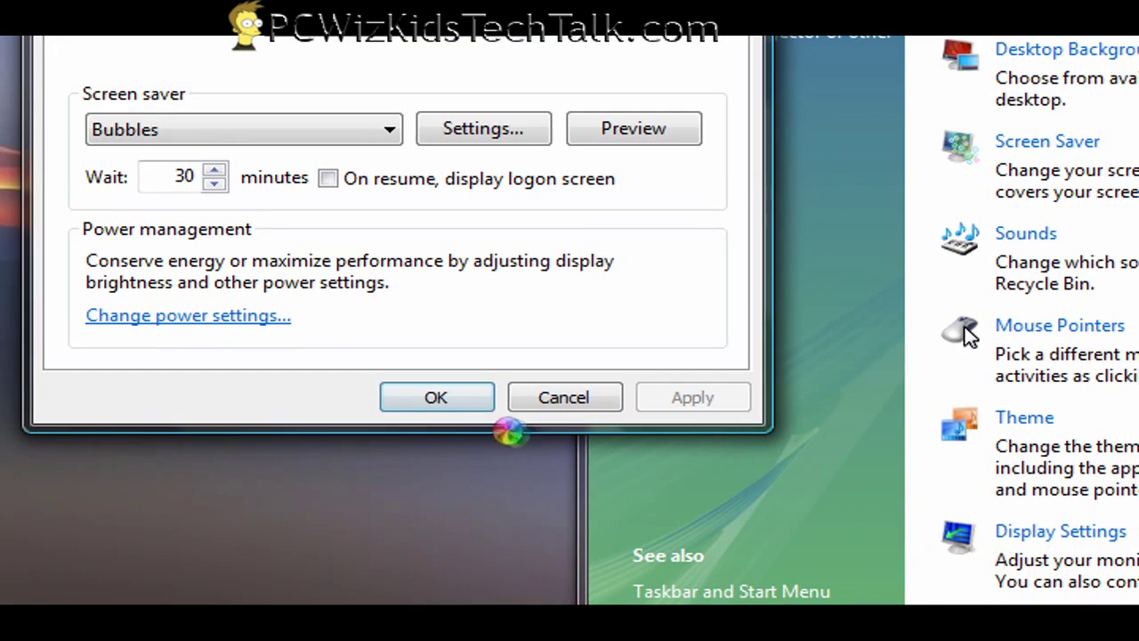
click(487, 427)
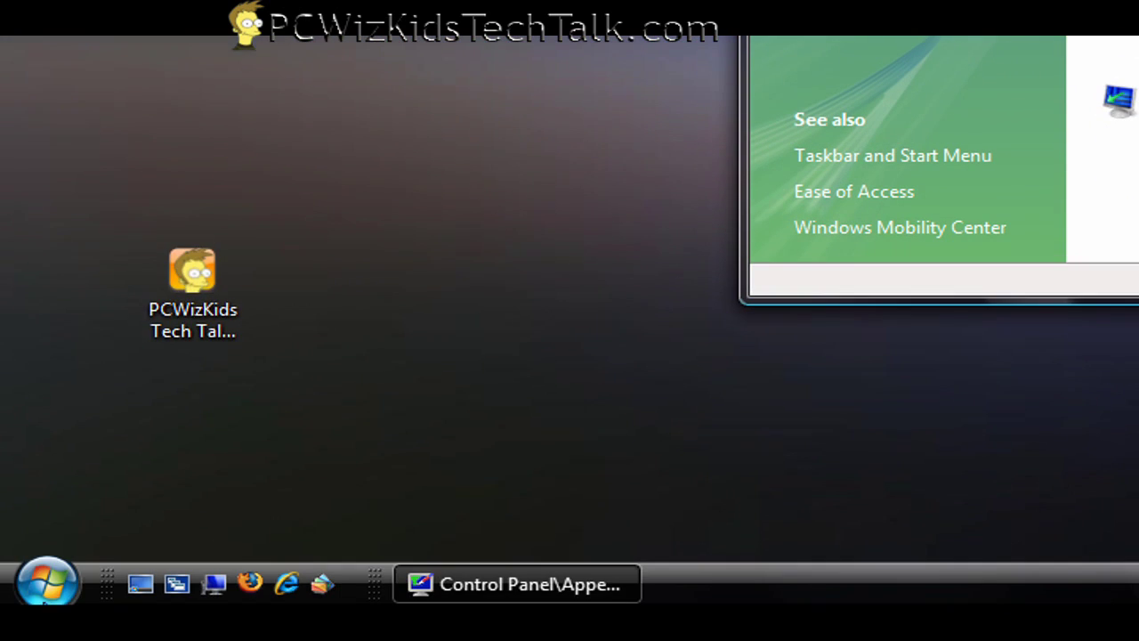
- Launch the Registry Editor by running regedit
click(44, 596)
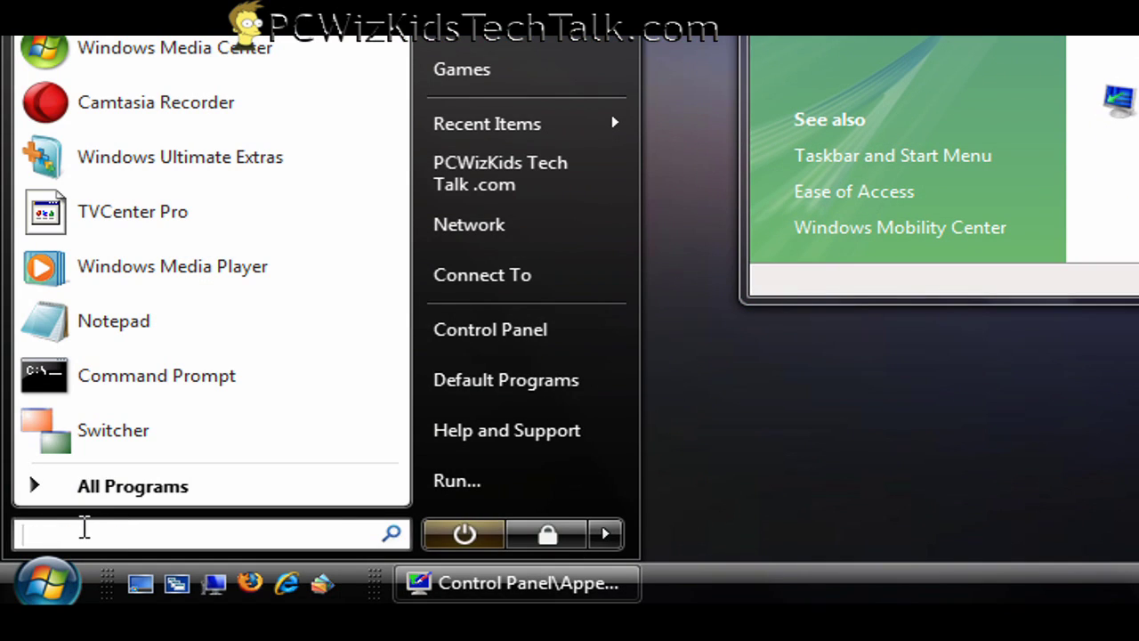
text(regedit)
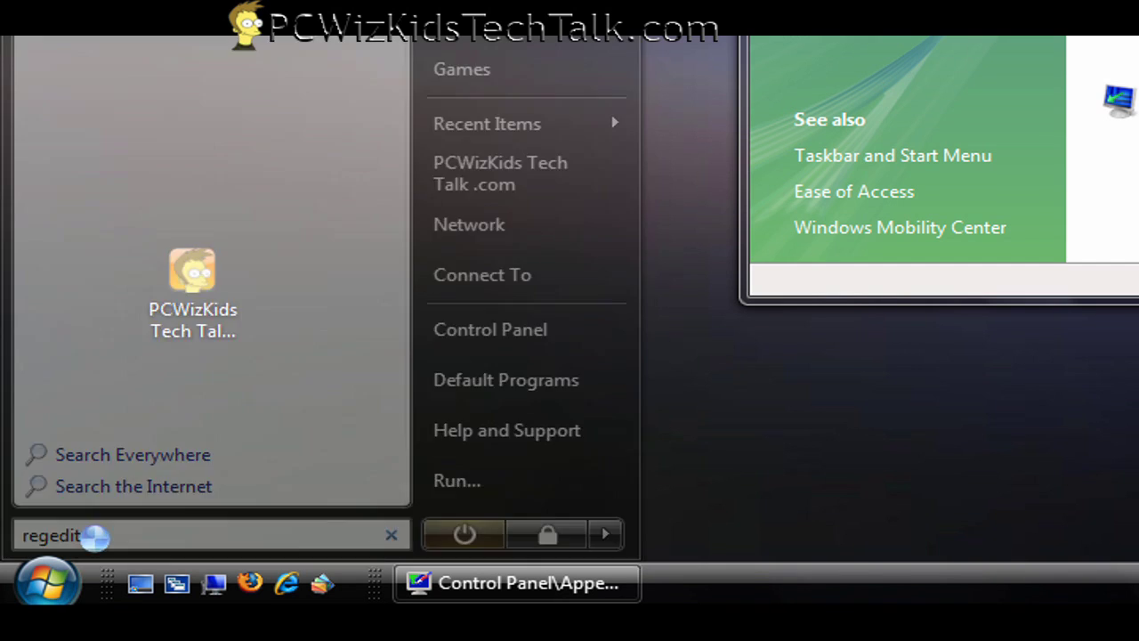
key(Return)
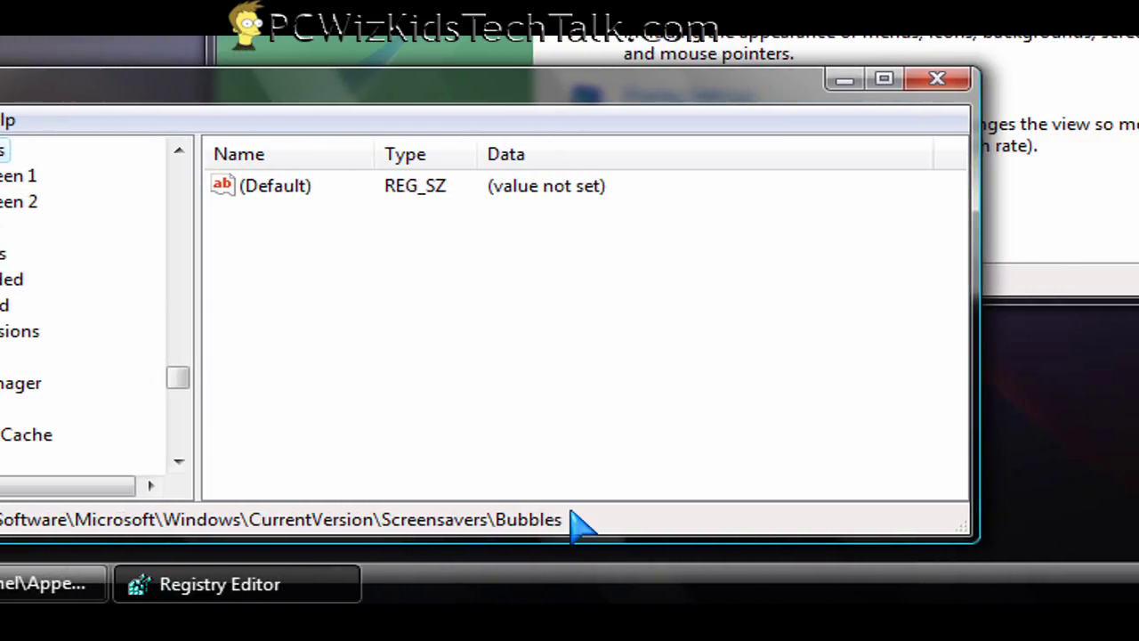
- Go to the registry key HKEY_CURRENT_USER\Software\Microsoft\Windows\CurrentVersion\Screensavers\Bubbles and select it
drag(323, 383, 353, 181)
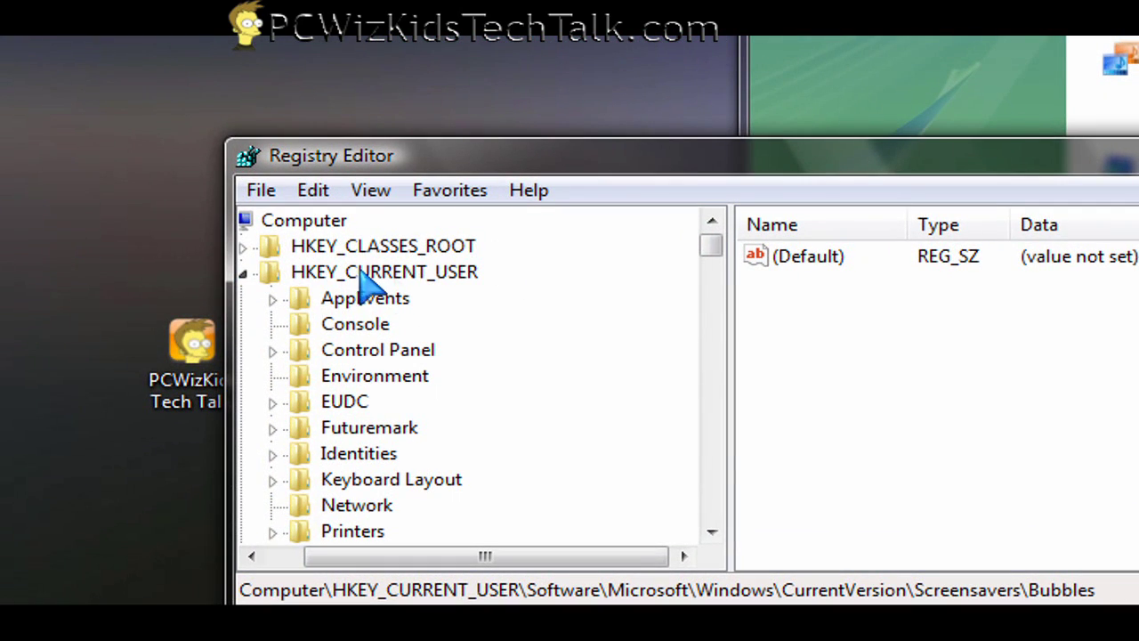
drag(702, 240, 703, 261)
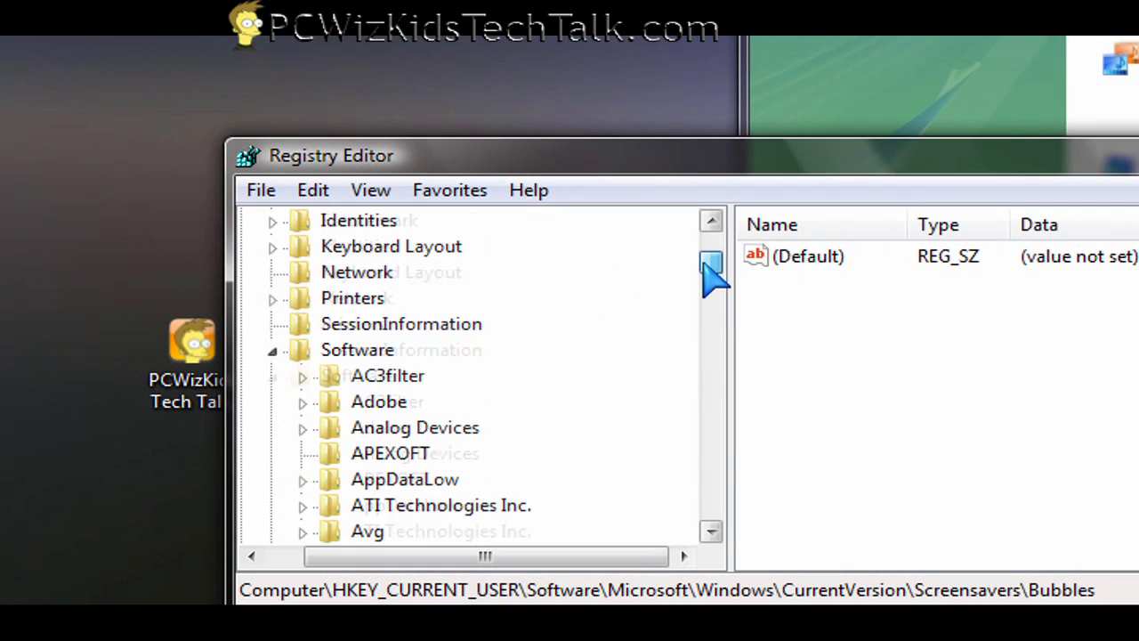
drag(723, 267, 719, 304)
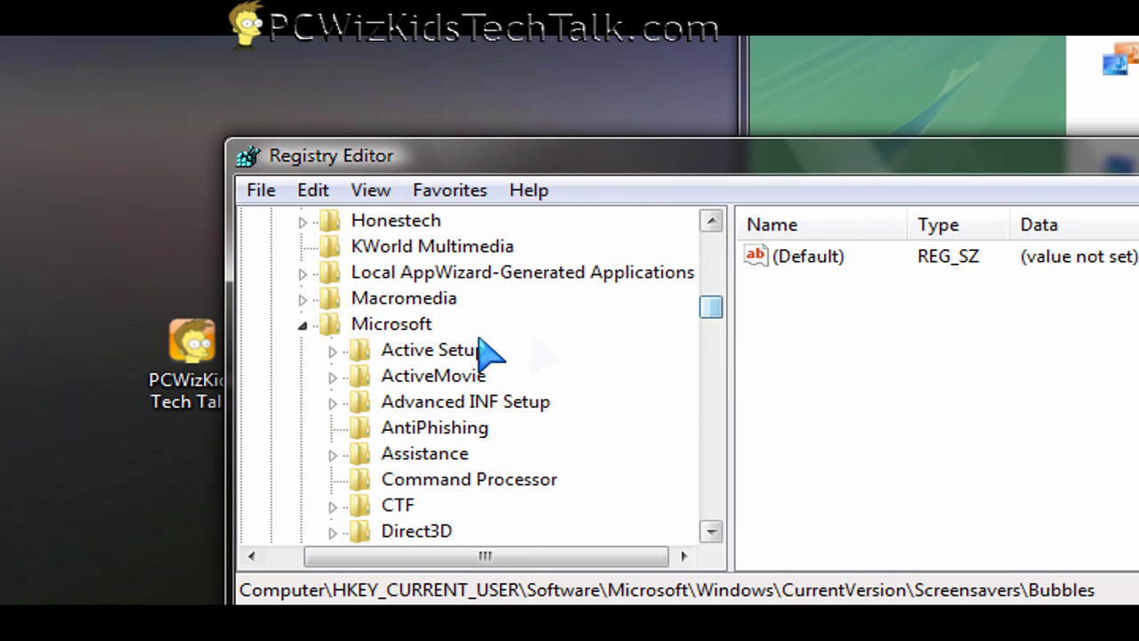
drag(708, 299, 714, 407)
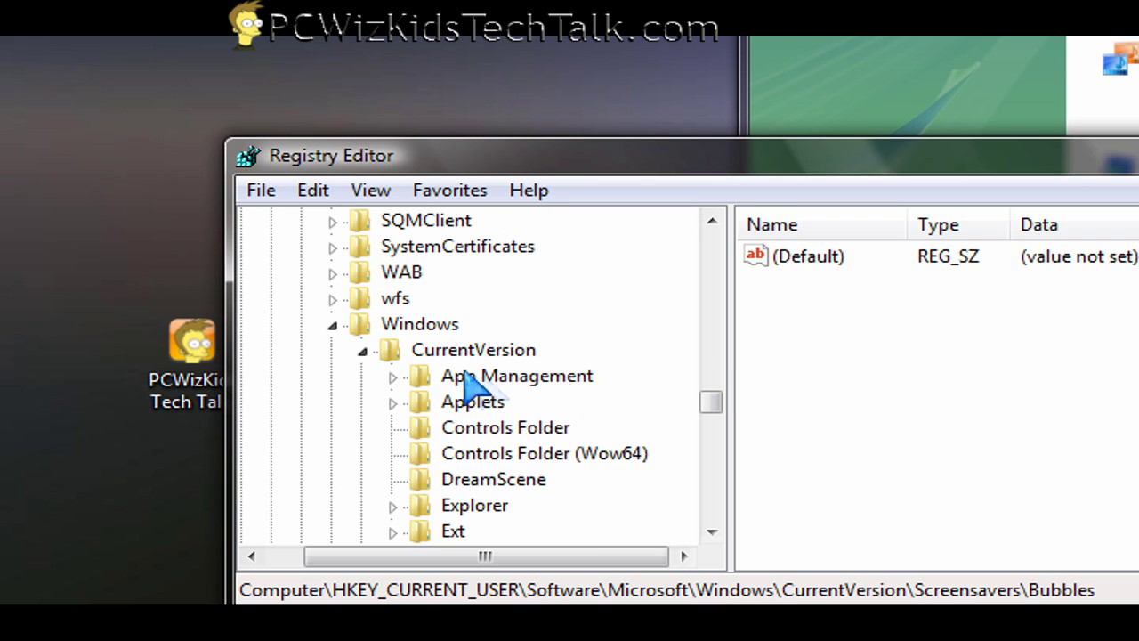
drag(710, 405, 685, 421)
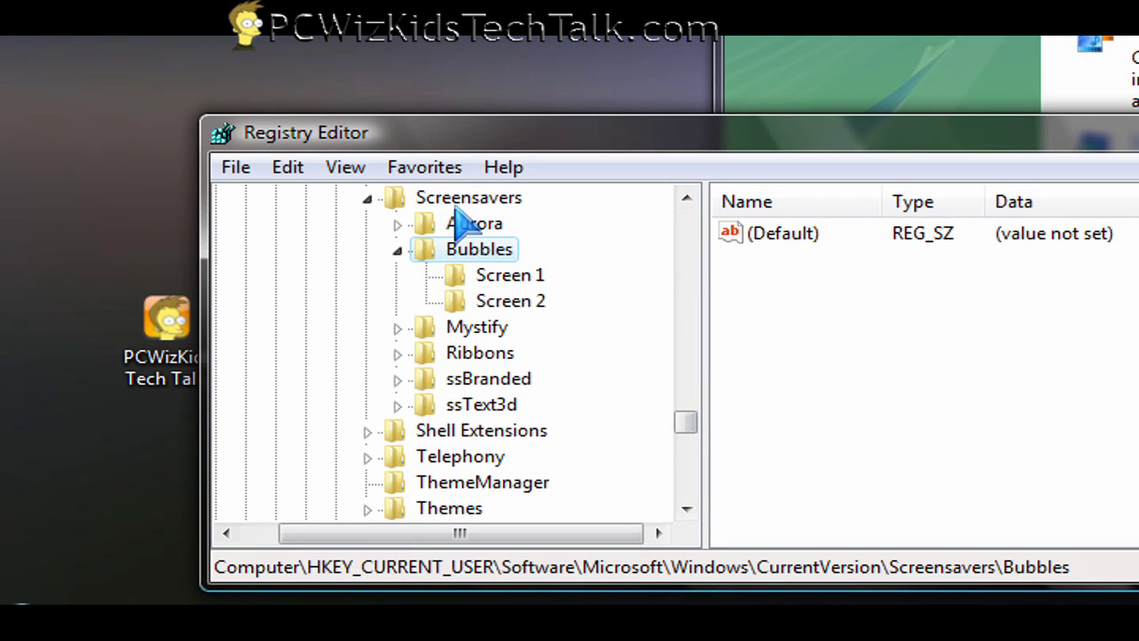
click(765, 264)
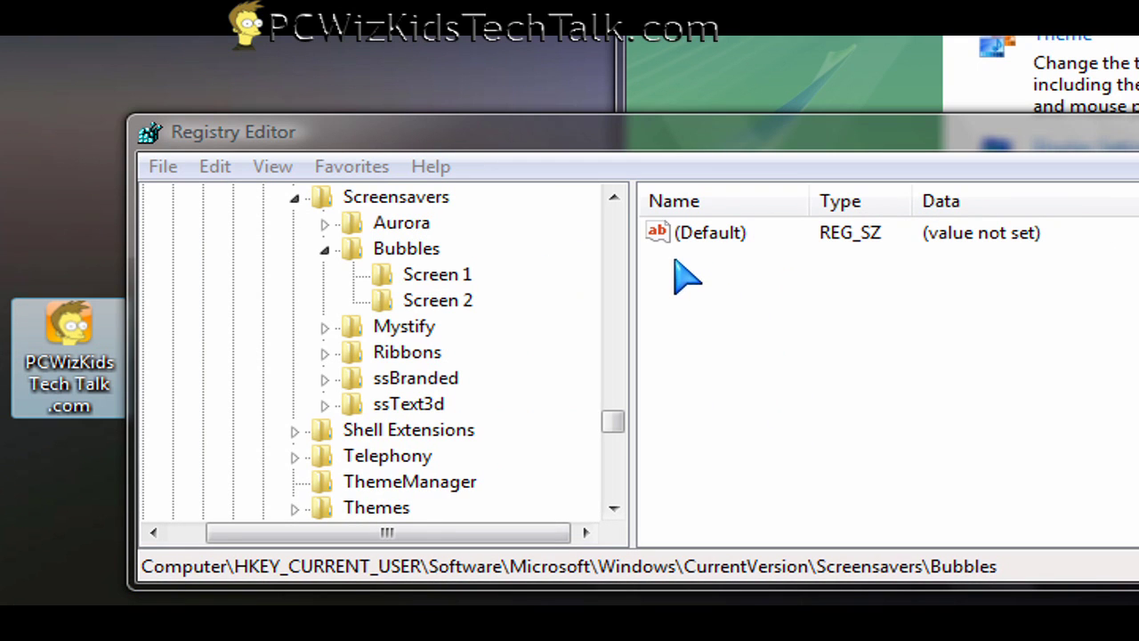
click(400, 252)
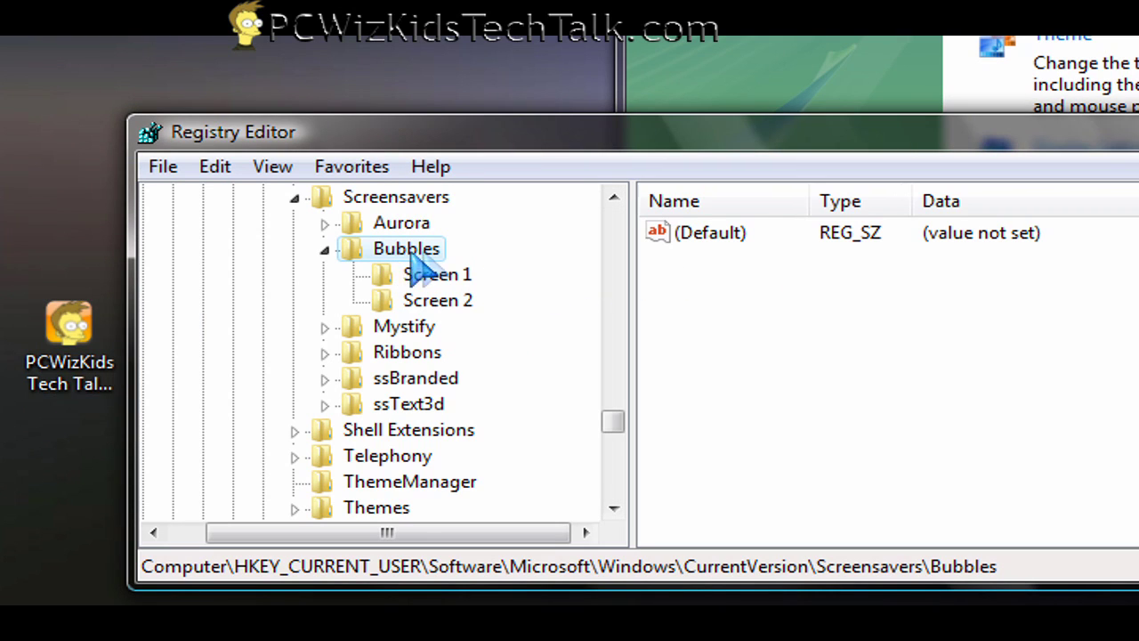
- Create a DWORD (32-bit) value named Showshadows in the Bubbles key
right_click(705, 283)
mouse_move(769, 293)
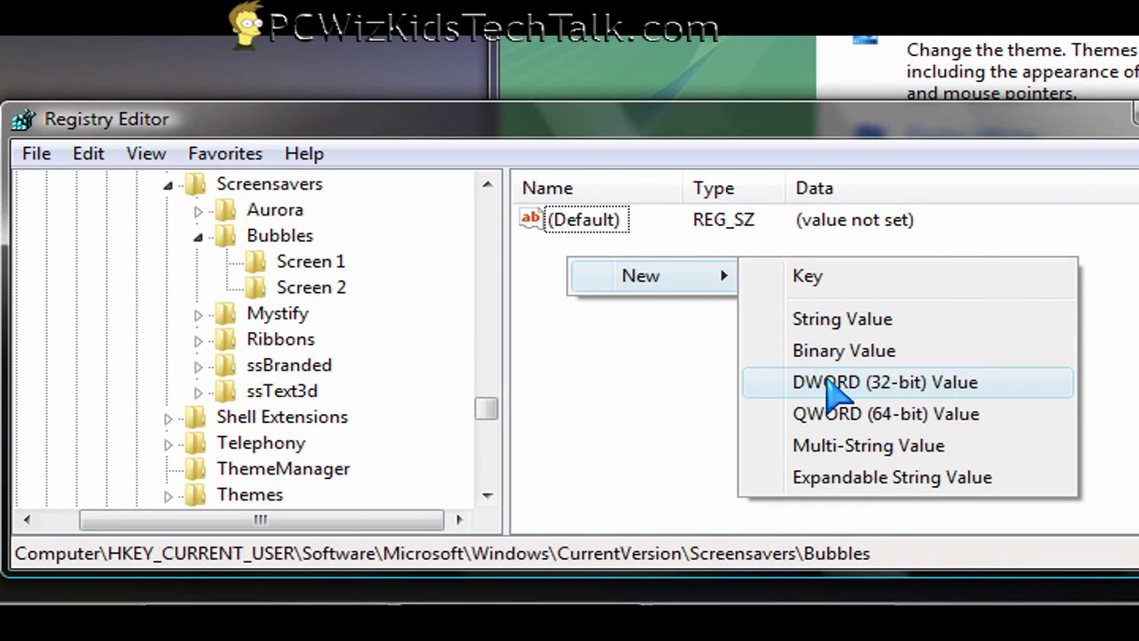
click(827, 382)
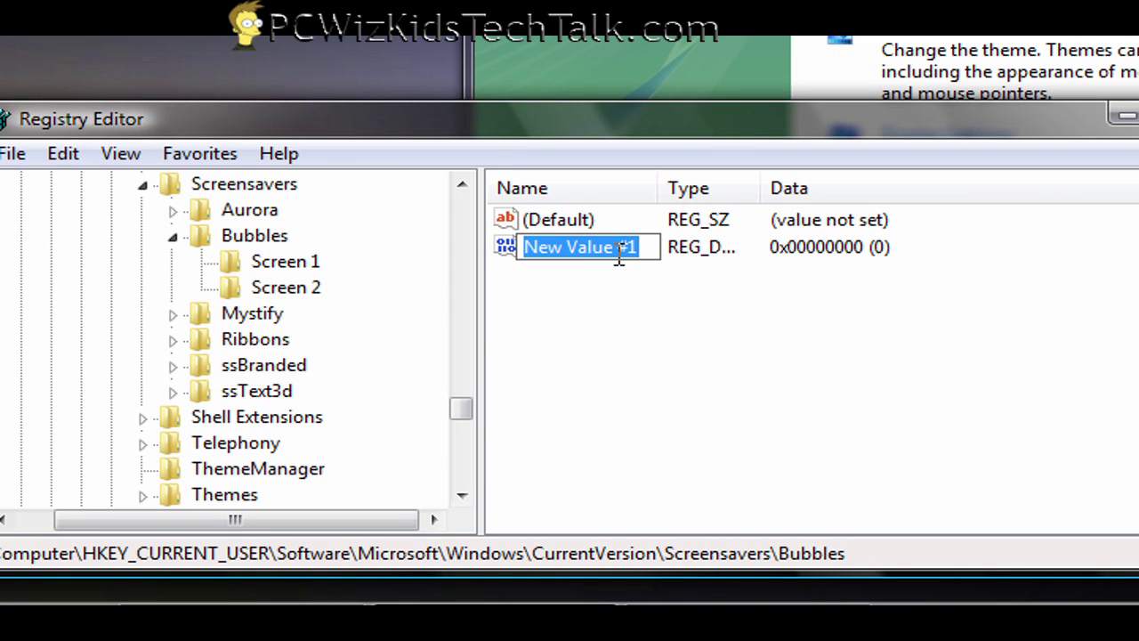
text(Sho)
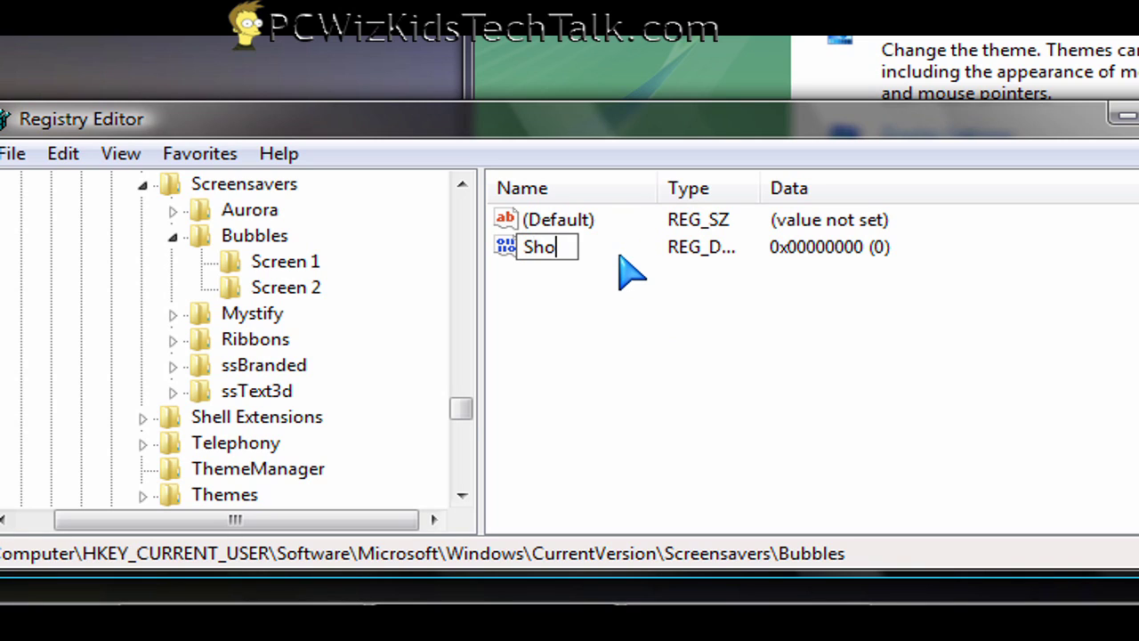
text(wshadow)
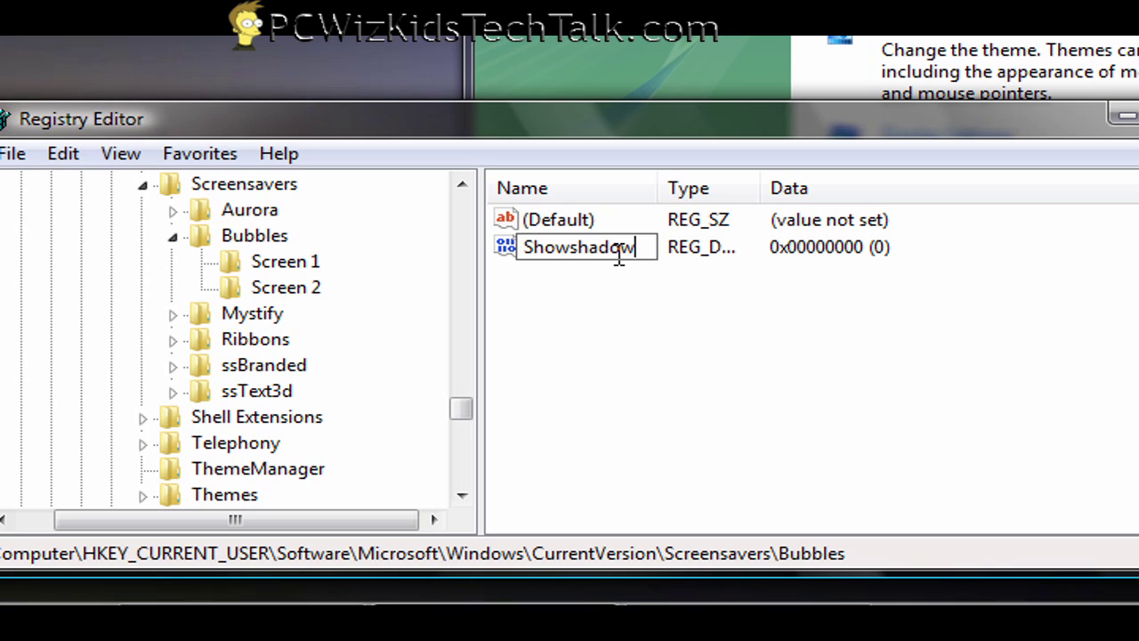
key(Return)
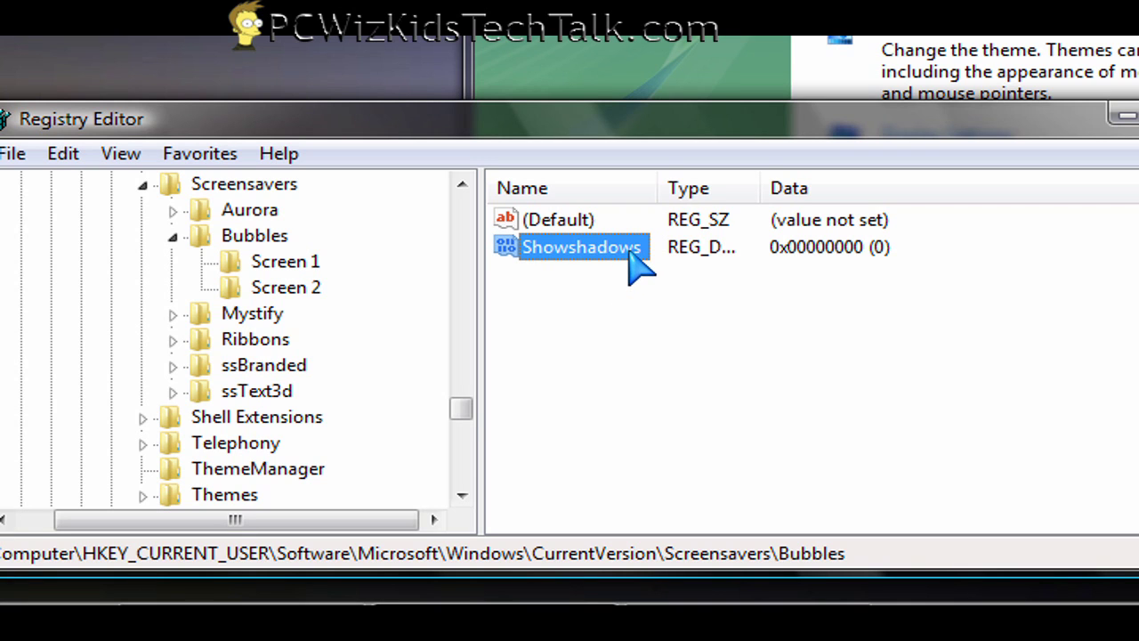
- Set the value data of Showshadows to 1
double_click(630, 250)
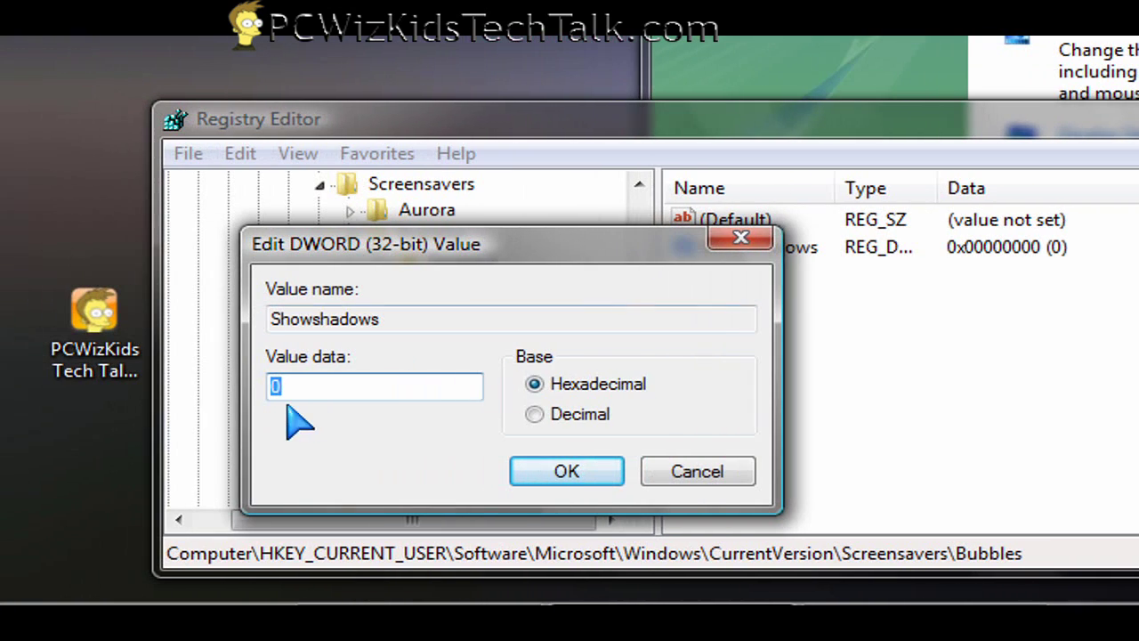
click(570, 474)
click(721, 322)
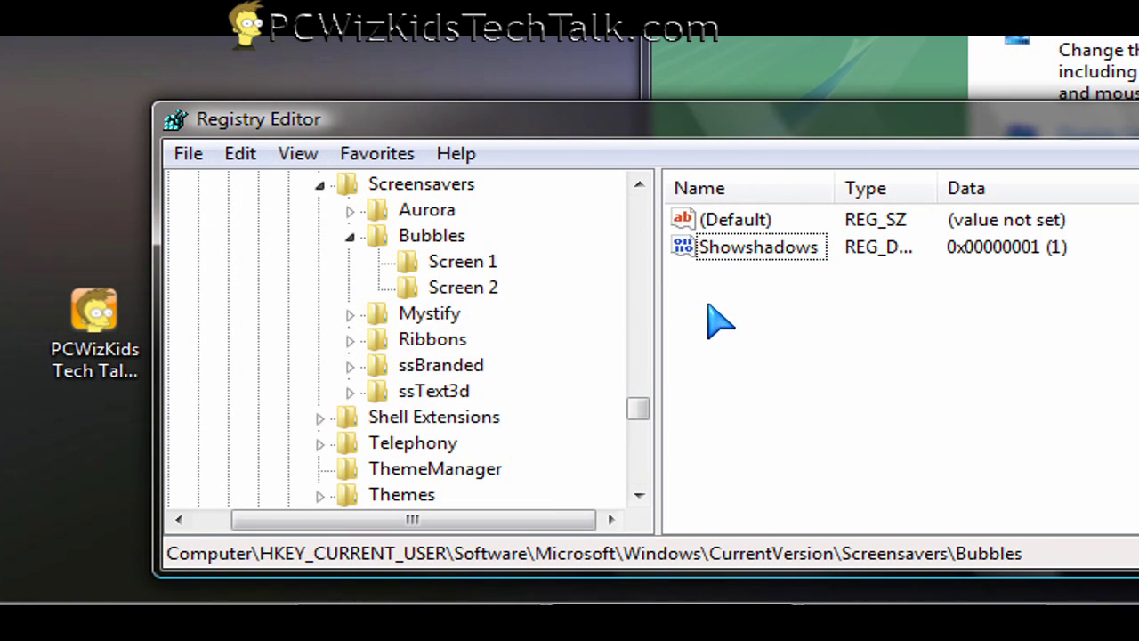
- Add a second DWORD (32-bit) value named MaterialGlass to the Bubbles key
right_click(721, 320)
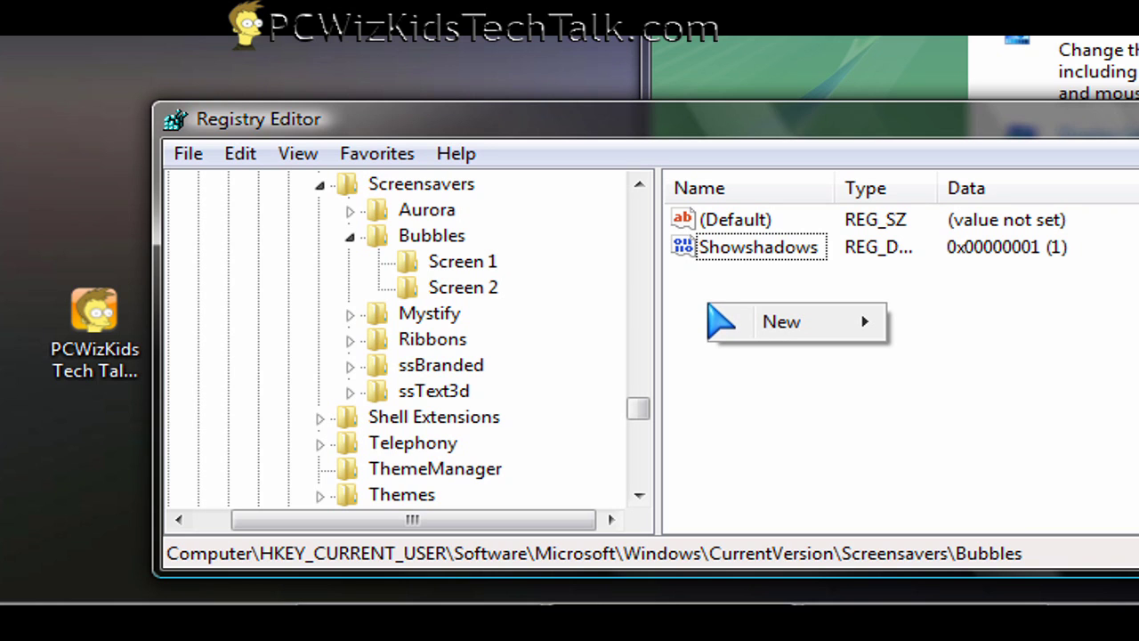
mouse_move(742, 330)
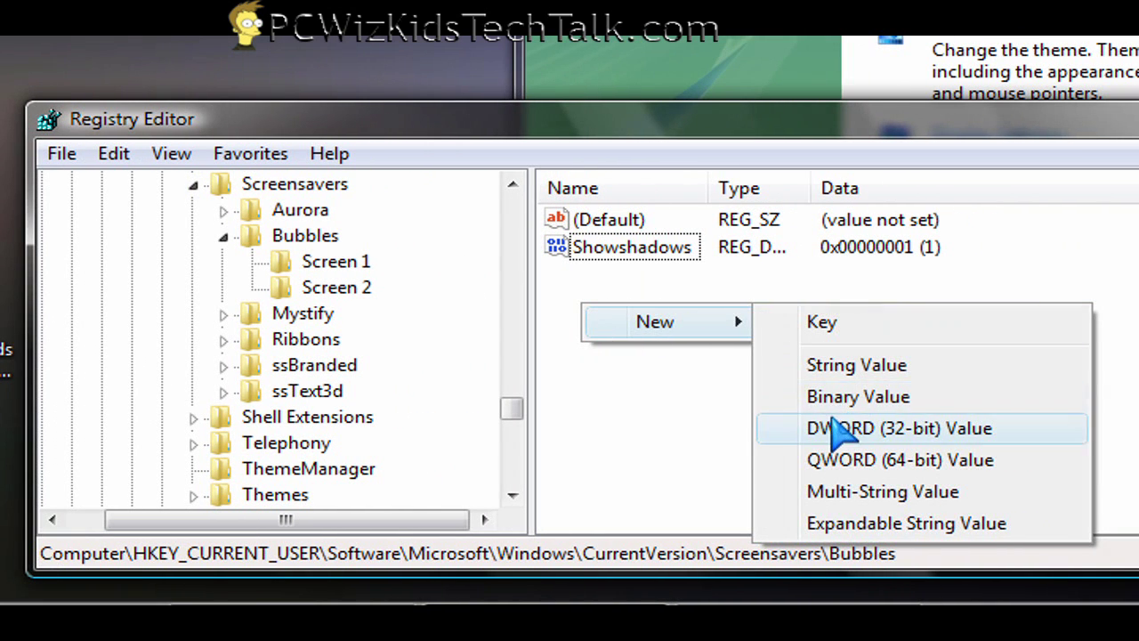
click(836, 428)
key(BackSpace)
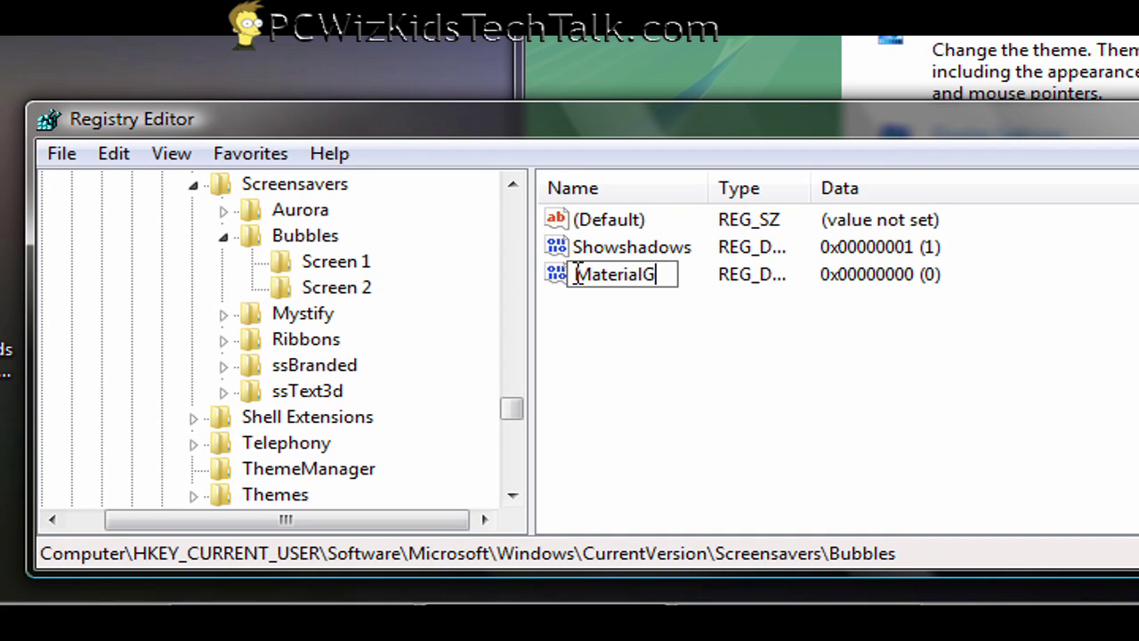
text(MaterialGlass)
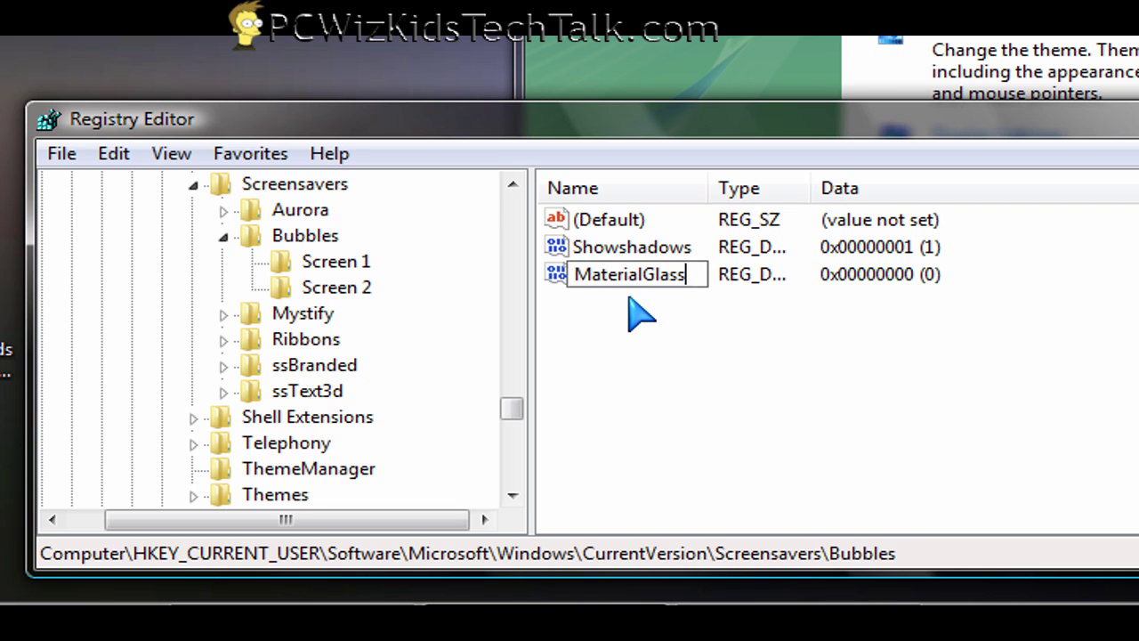
key(Return)
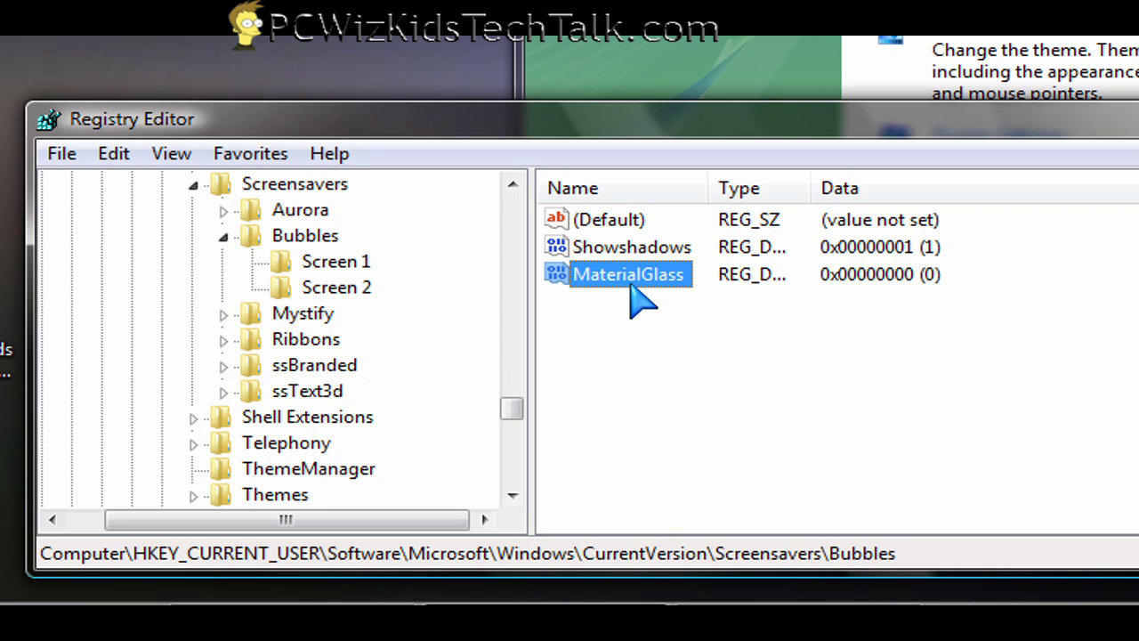
- Edit the MaterialGlass value and accept 0 as its value data
double_click(632, 284)
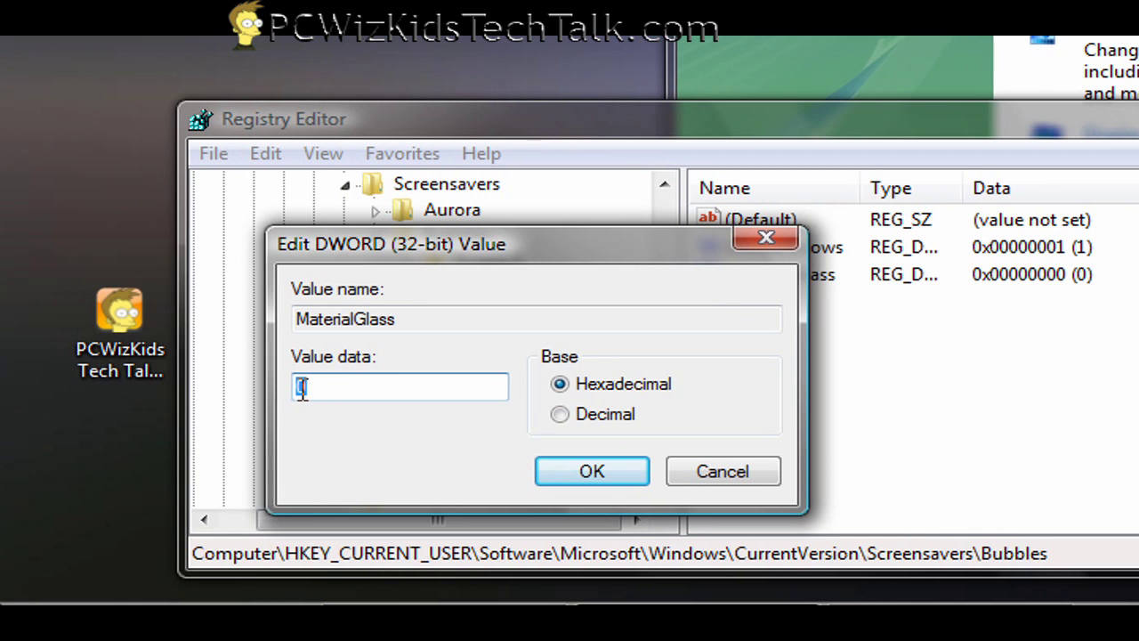
click(576, 473)
click(754, 306)
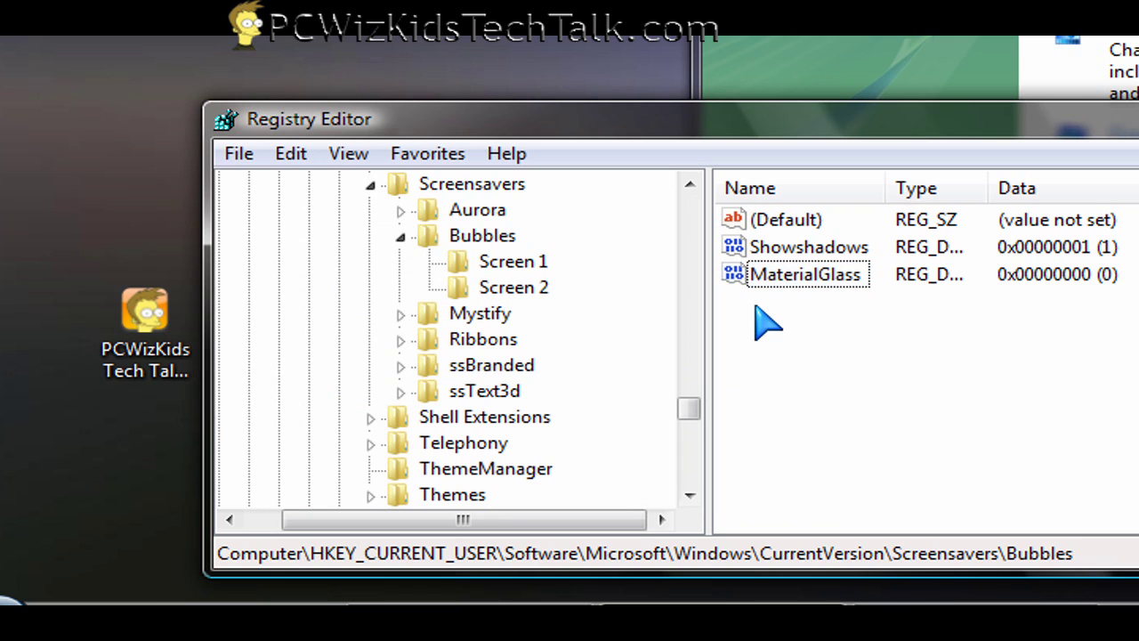
- Create a third DWORD (32-bit) value named ShowBubbles in the Bubbles key
right_click(754, 306)
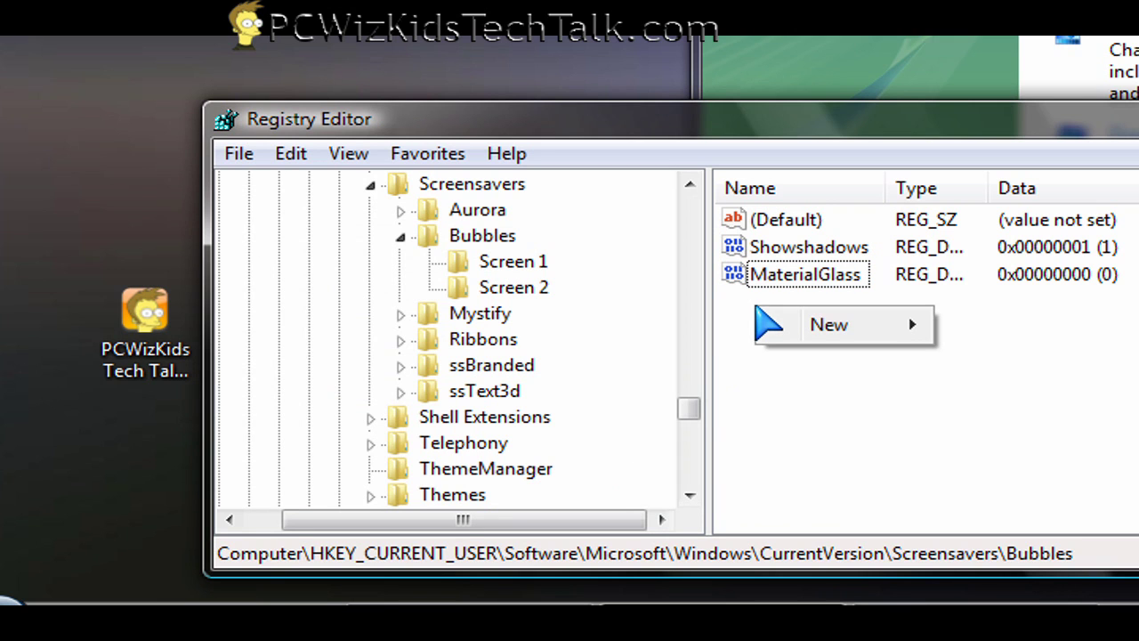
mouse_move(810, 327)
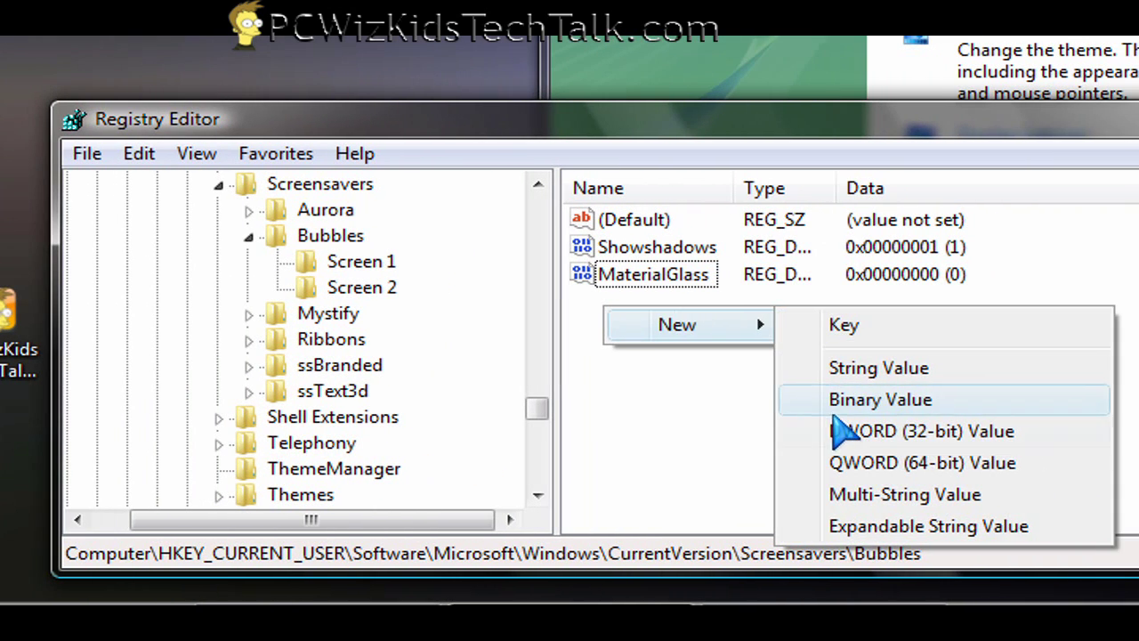
click(871, 431)
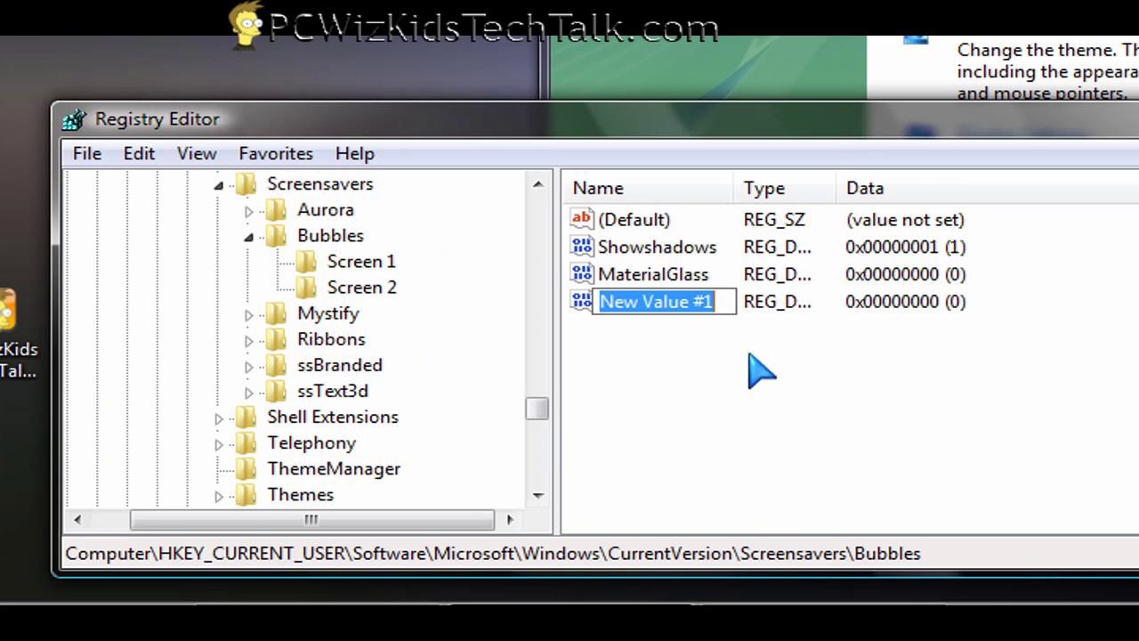
key(BackSpace)
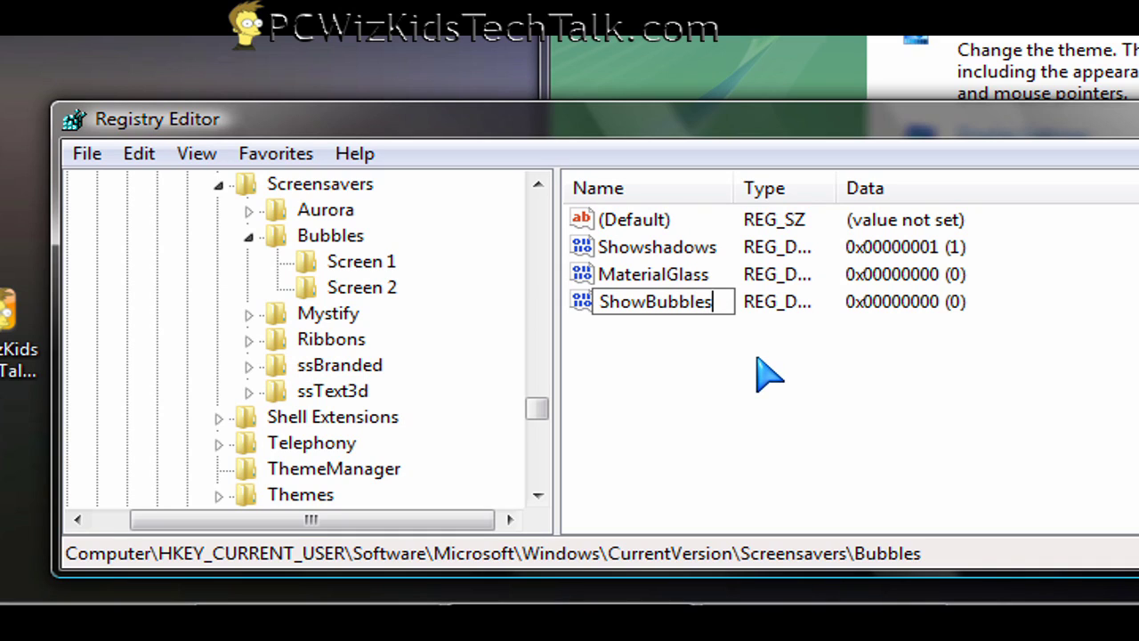
key(Return)
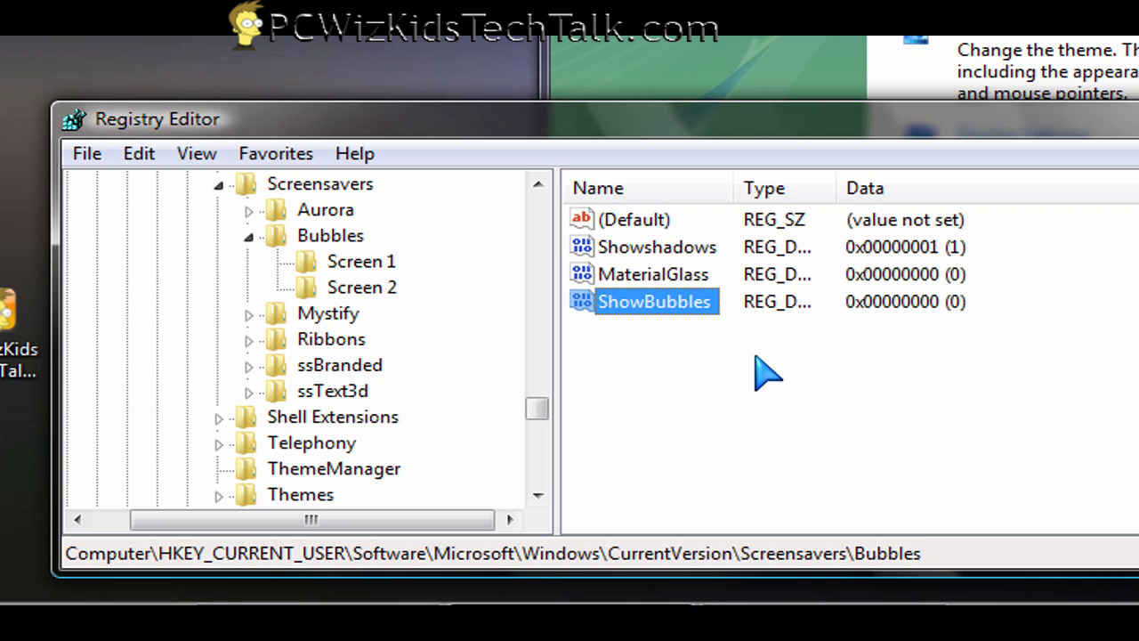
- Set the value data of ShowBubbles to 1
double_click(686, 307)
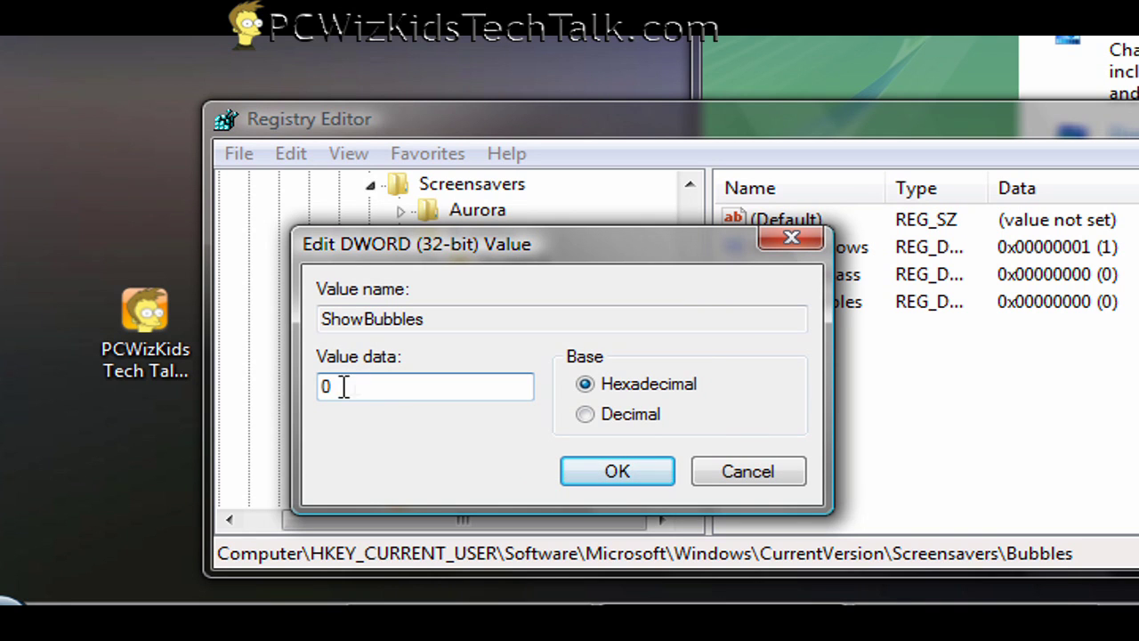
text(1)
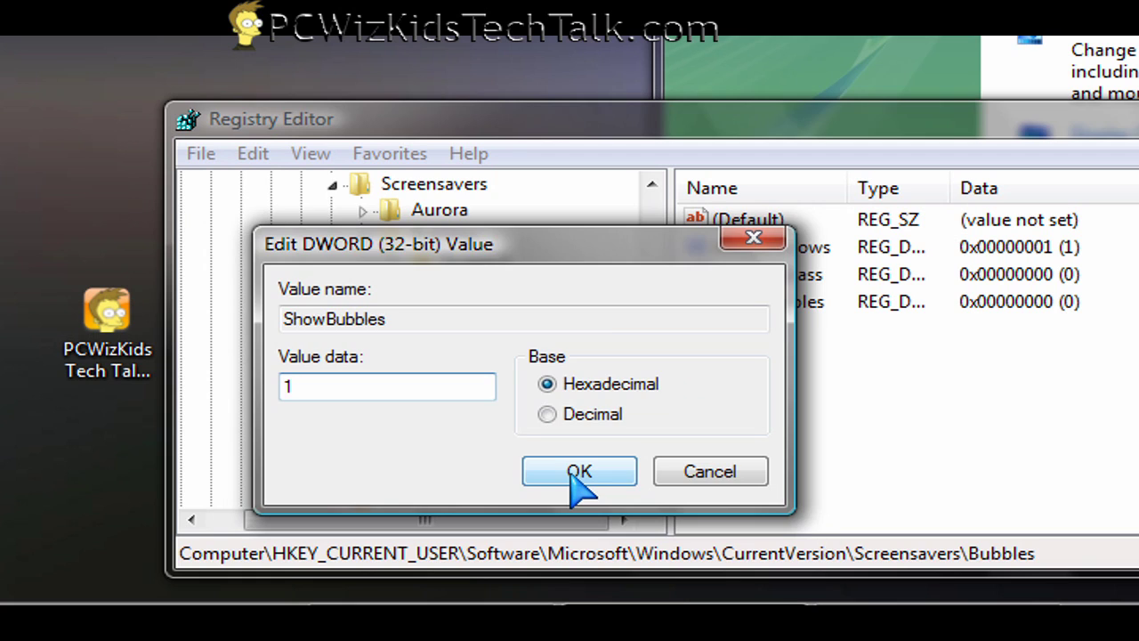
click(579, 471)
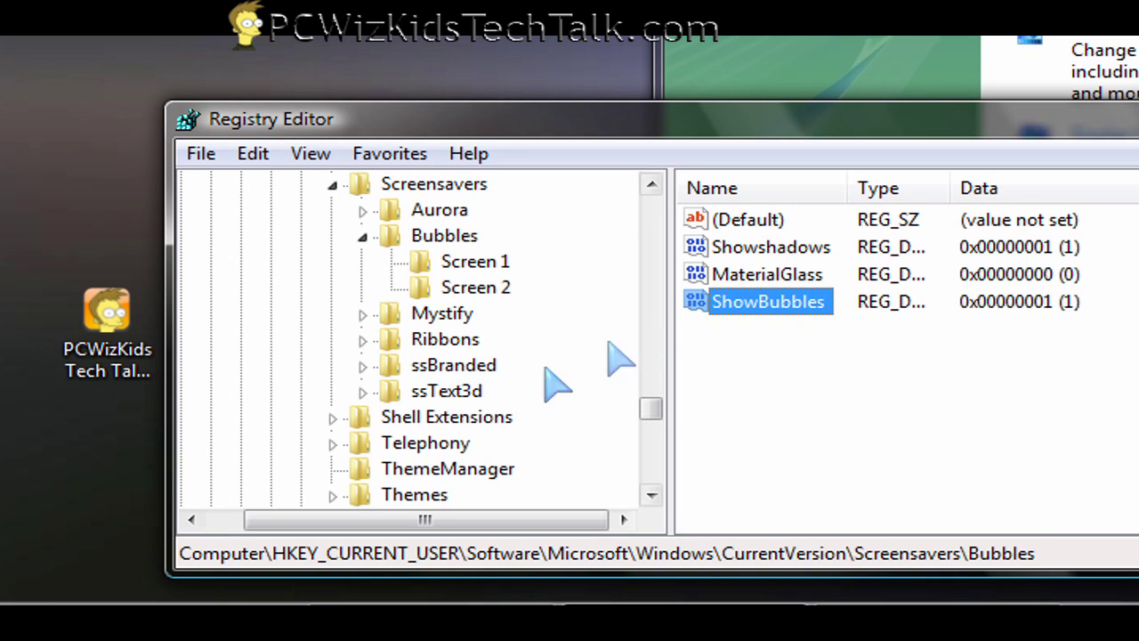
- Expand the Ribbons key under Screensavers and create a DWORD (32-bit) value named NumRibbons in it
click(442, 342)
double_click(436, 342)
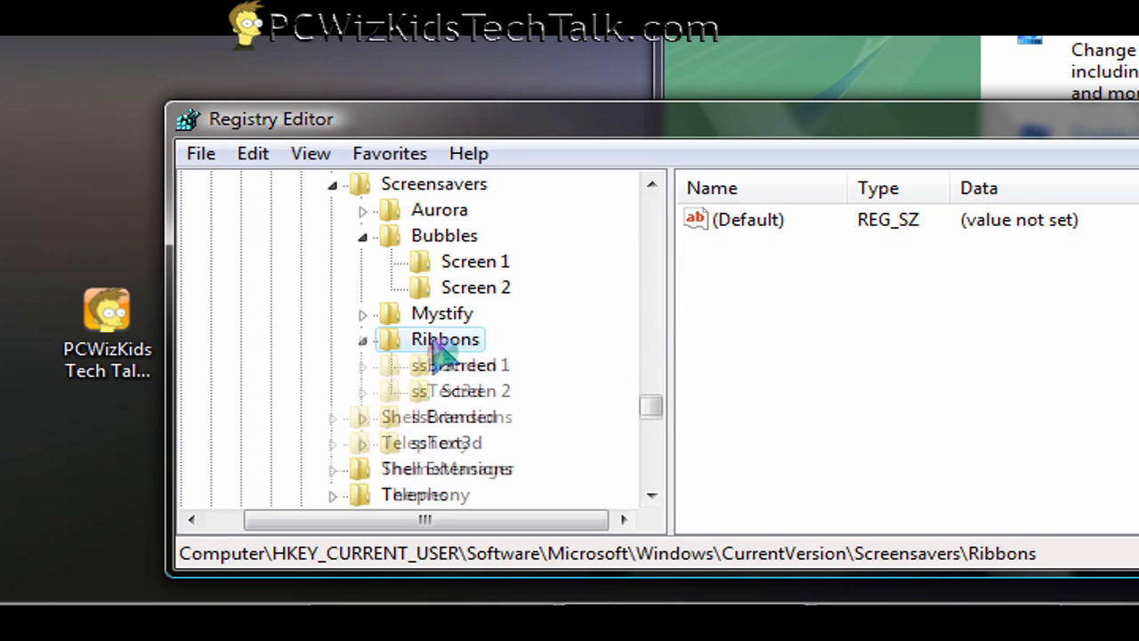
right_click(724, 251)
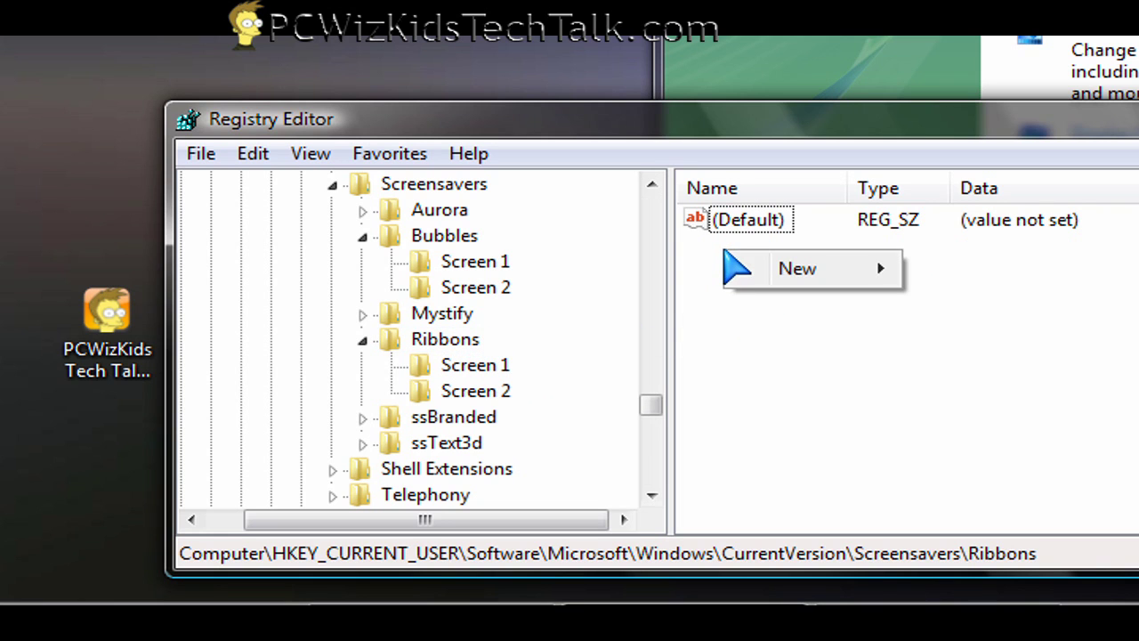
mouse_move(793, 288)
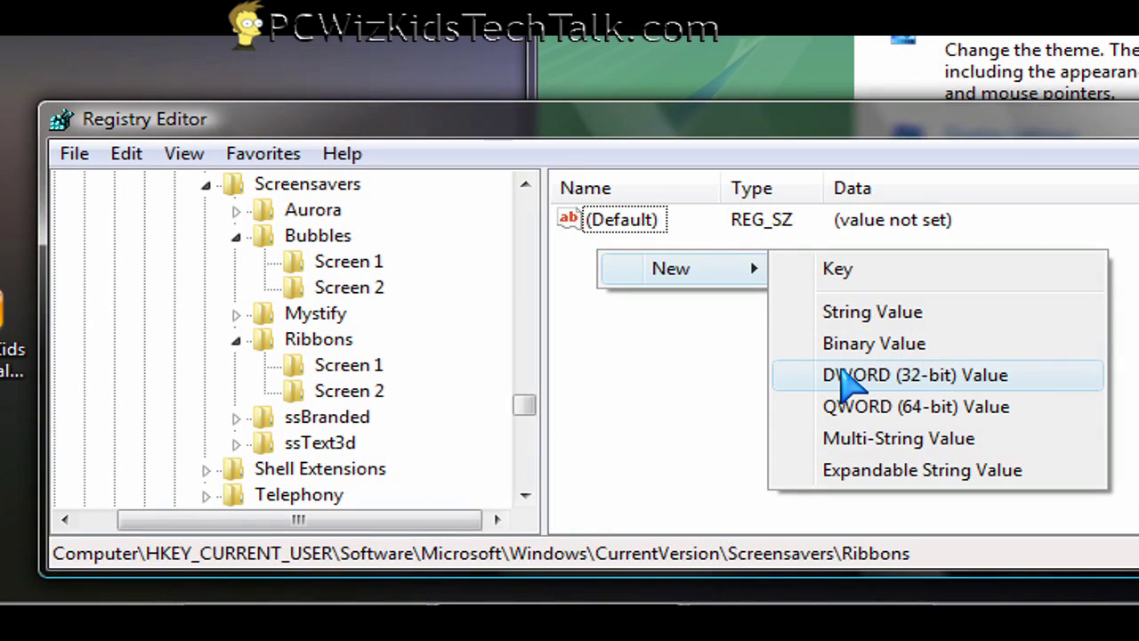
click(843, 376)
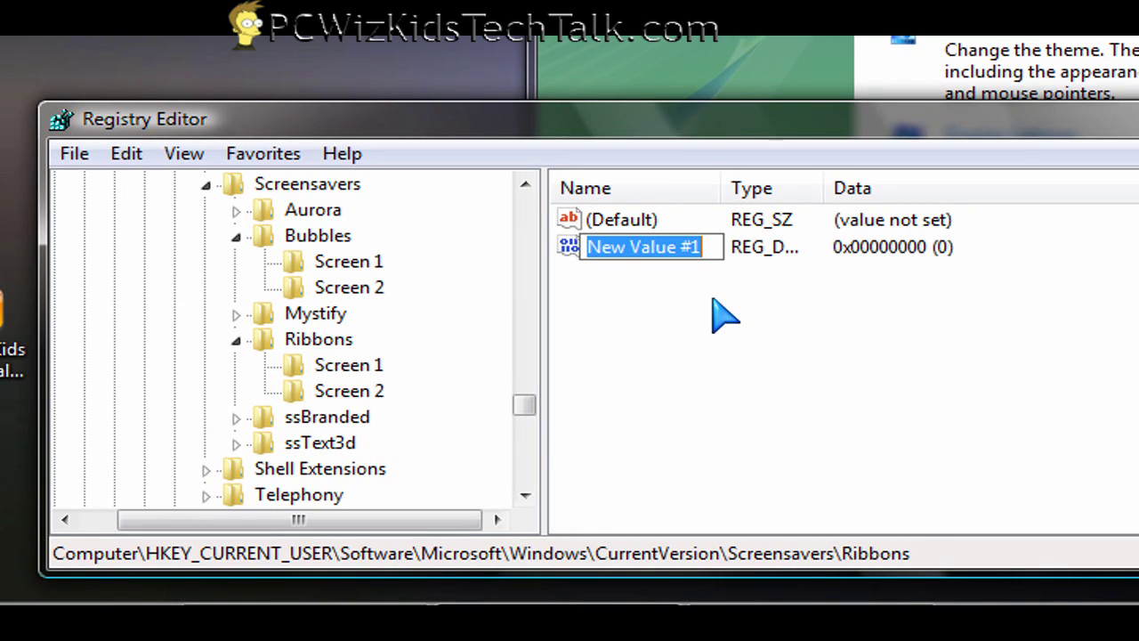
text(NumRibbons)
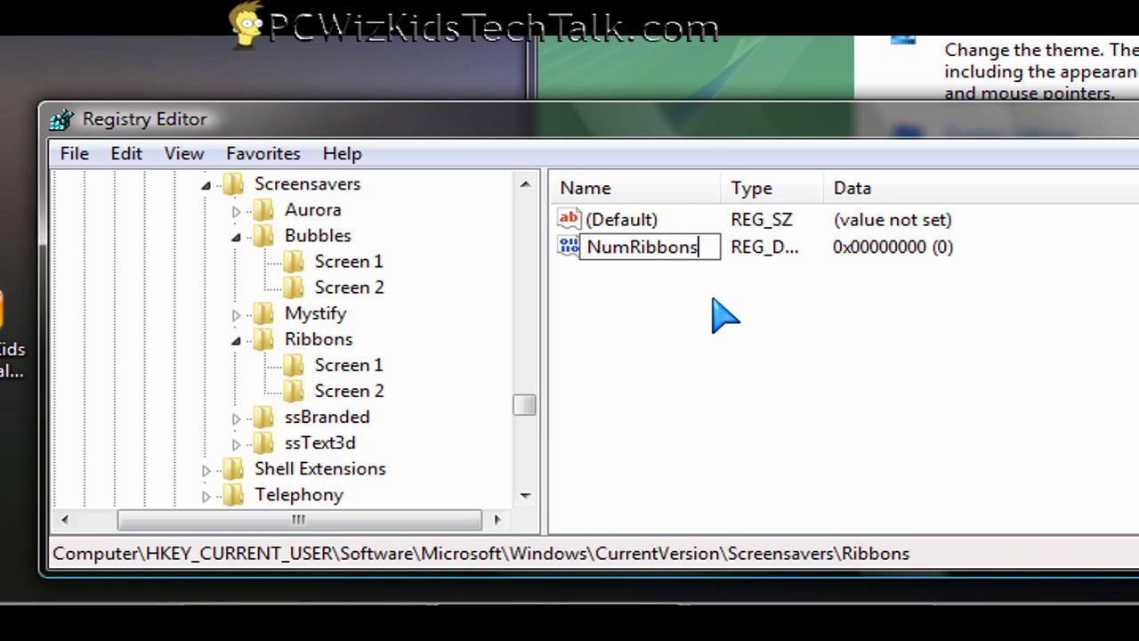
key(Return)
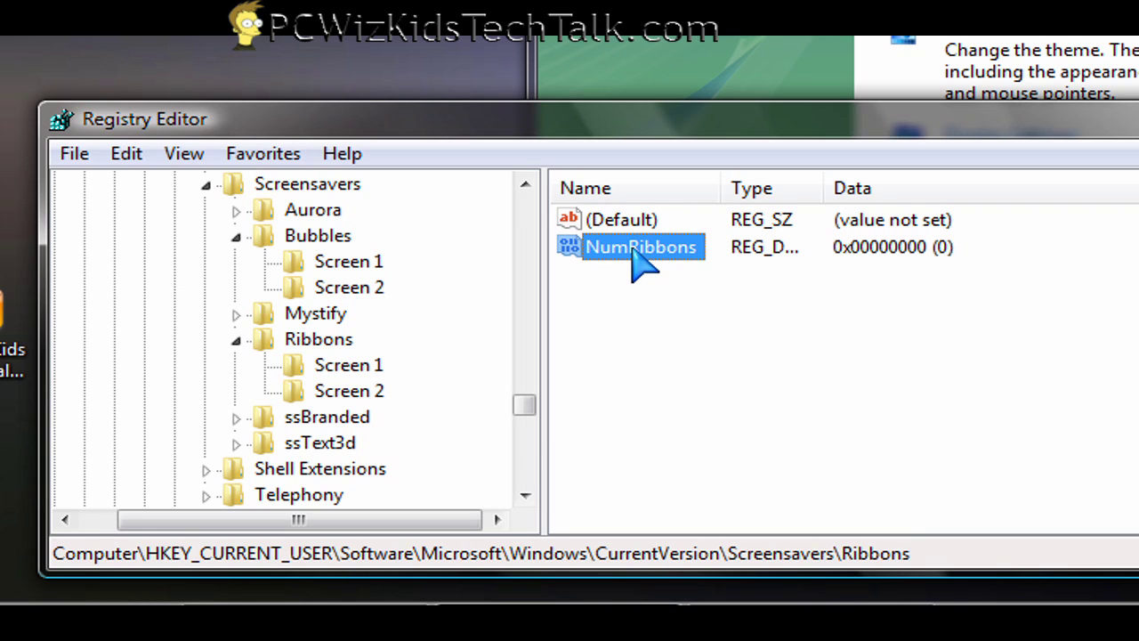
- Set the value data of NumRibbons to 256 with the decimal base
double_click(633, 248)
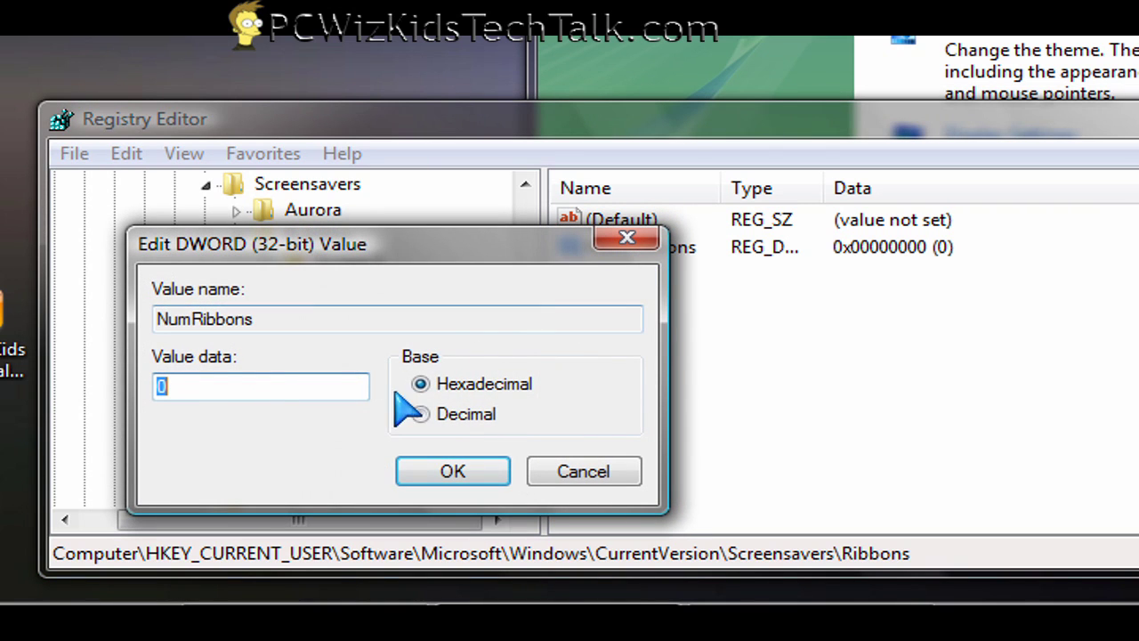
click(418, 415)
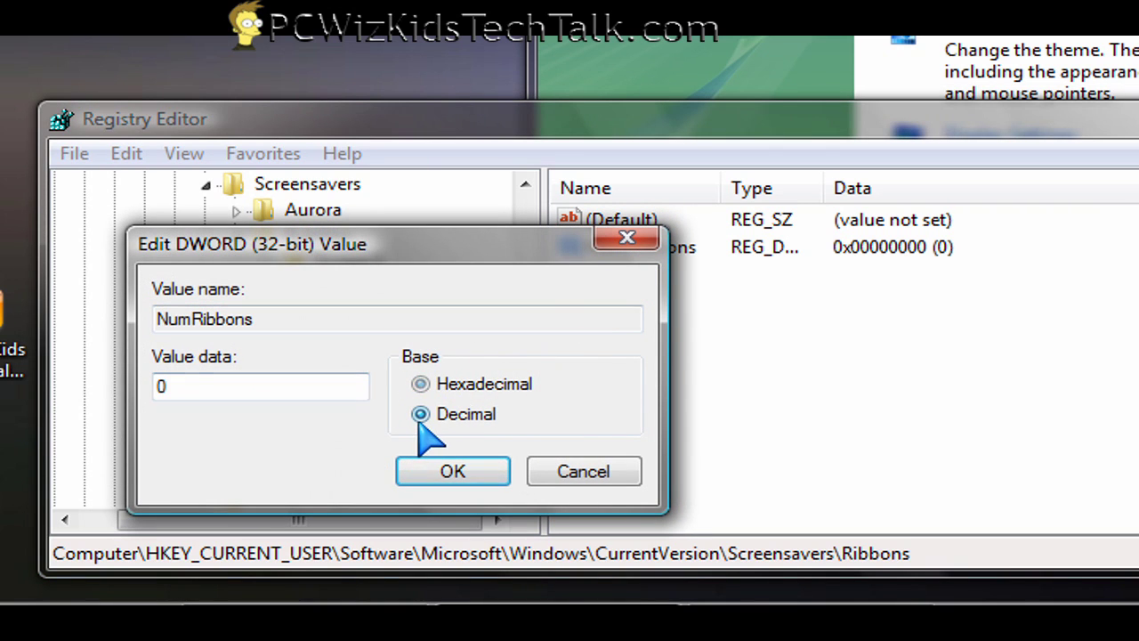
double_click(255, 388)
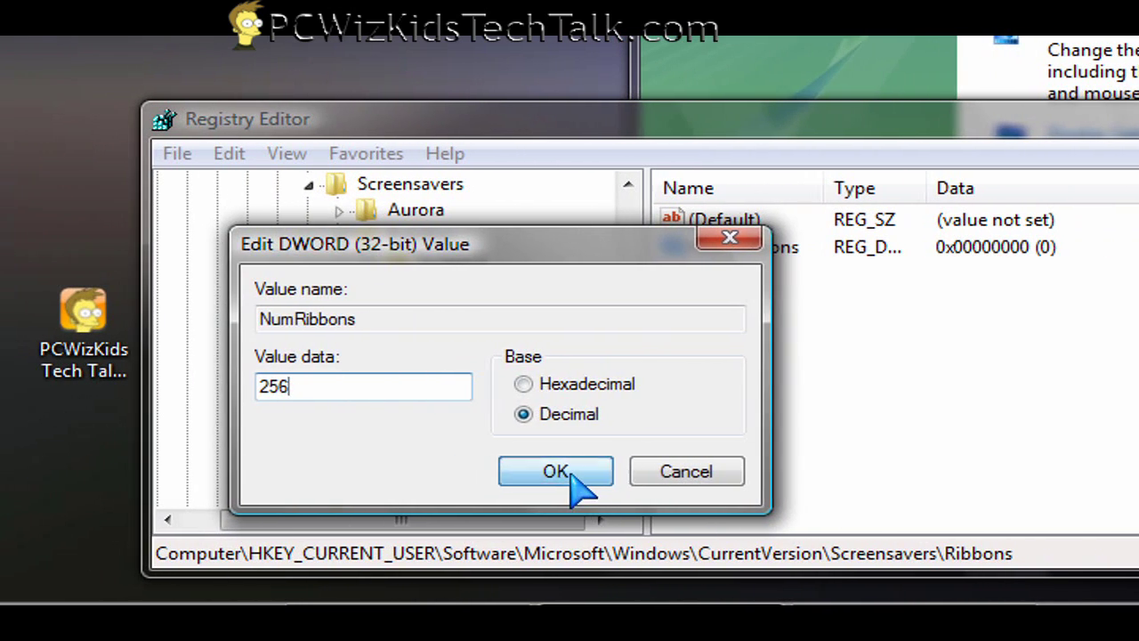
click(669, 473)
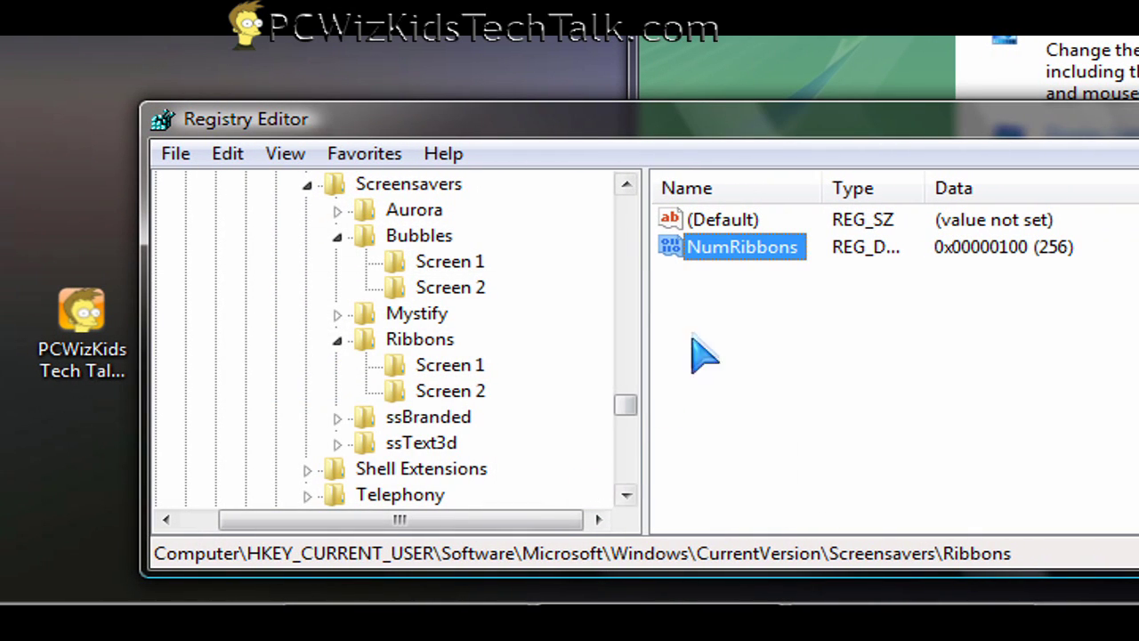
- Add another DWORD (32-bit) value named Ribbonwidth to the Ribbons key
click(690, 304)
right_click(683, 286)
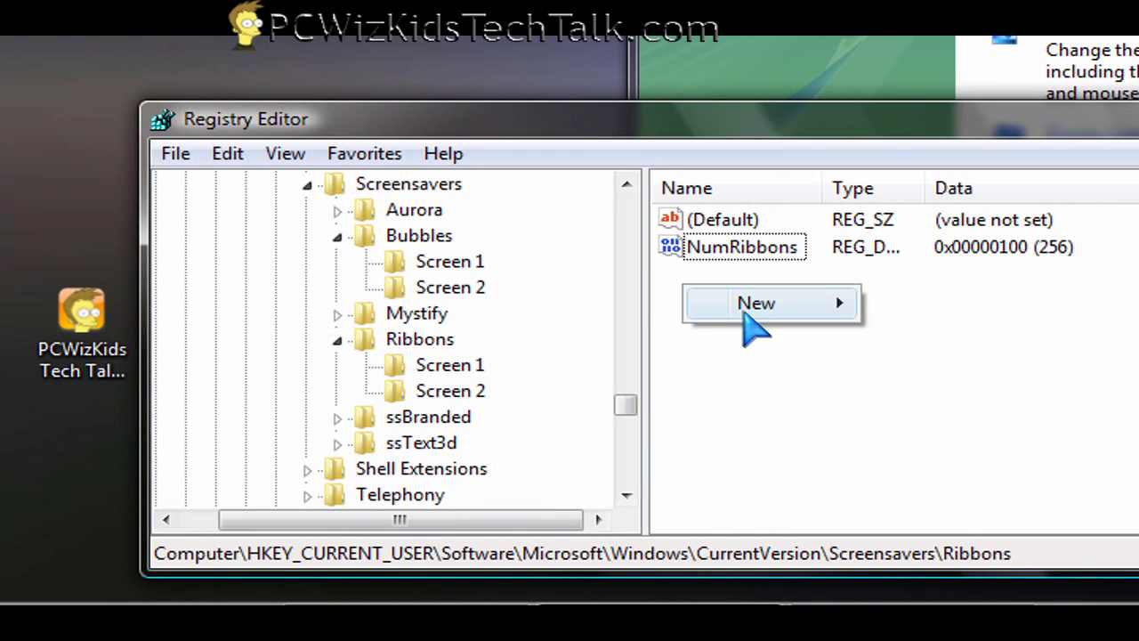
mouse_move(757, 327)
click(916, 411)
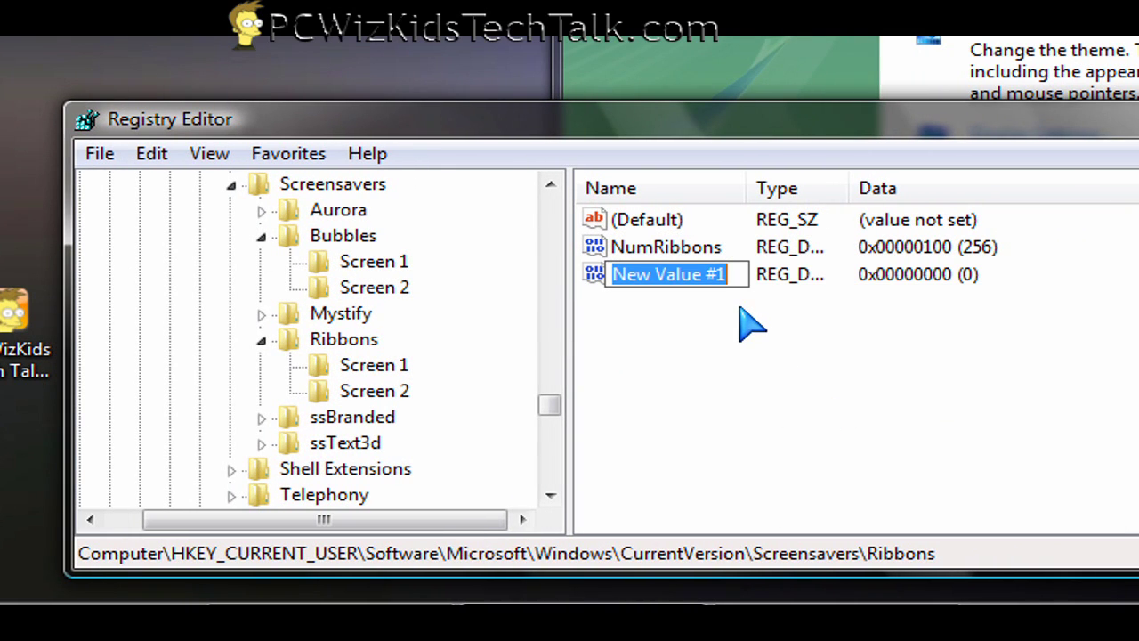
key(BackSpace)
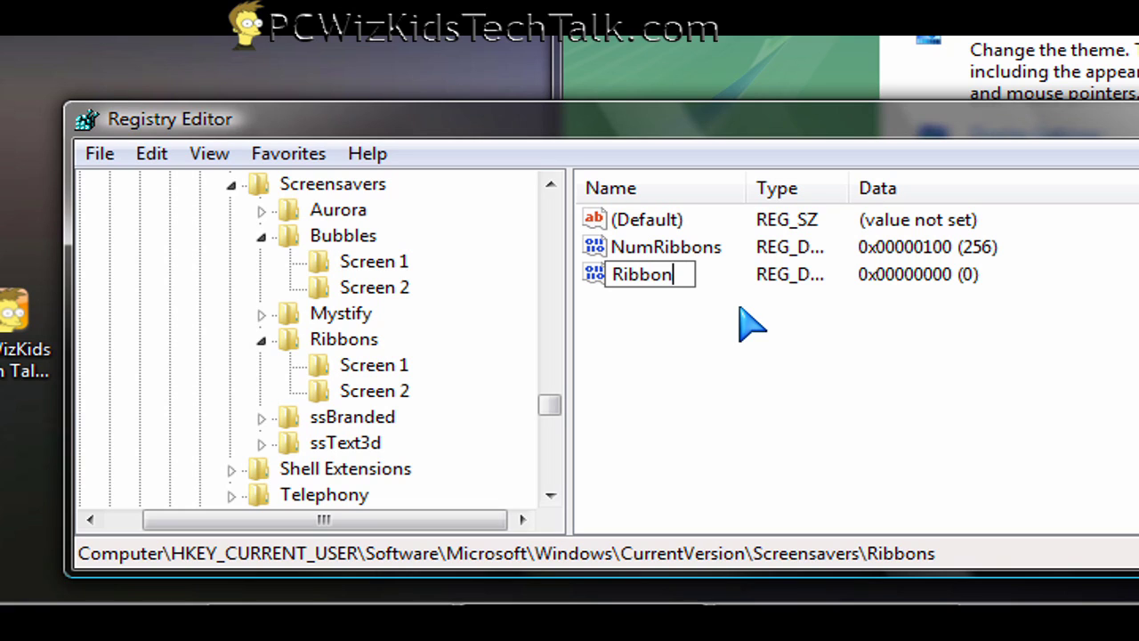
text(Ribbonwidth)
key(Return)
- Set the value data of Ribbonwidth to 3 with the decimal base
double_click(674, 276)
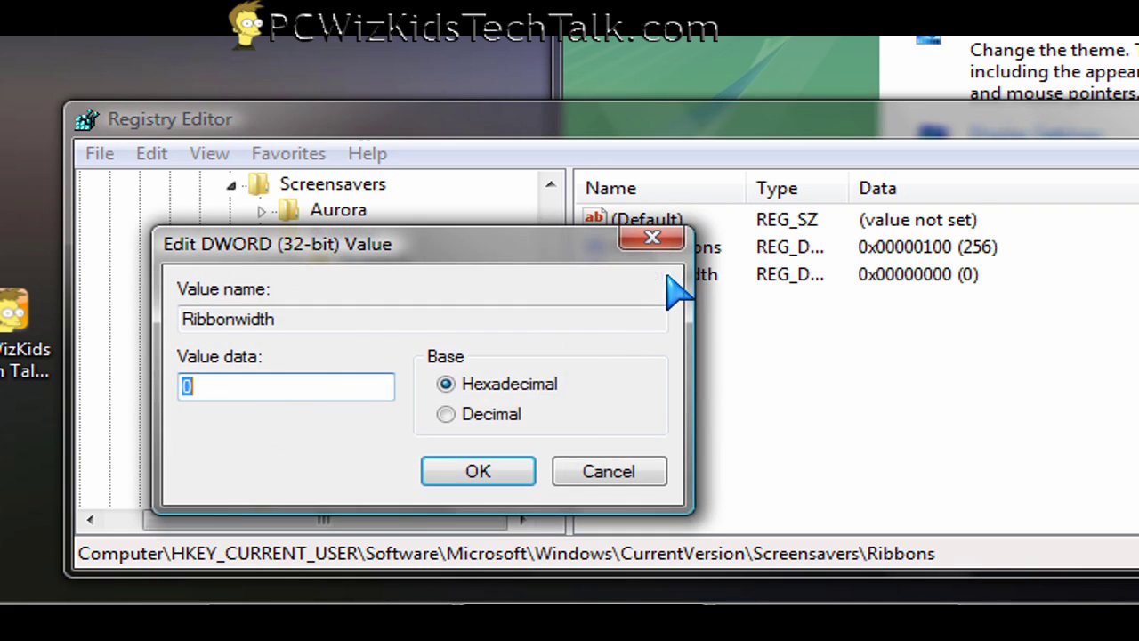
click(446, 415)
double_click(290, 386)
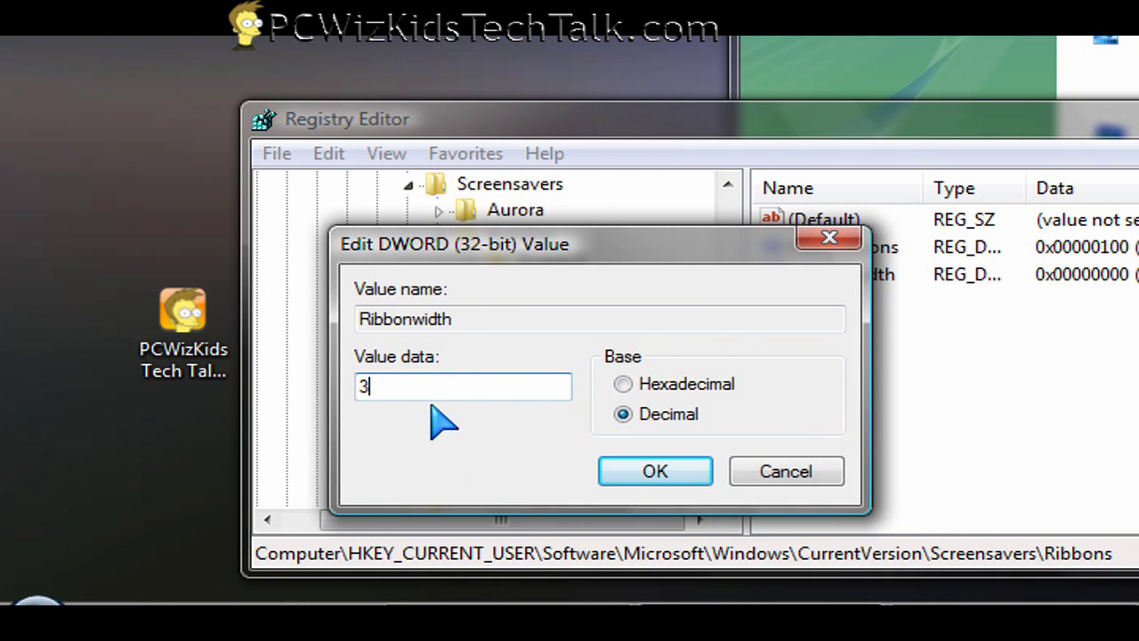
click(627, 473)
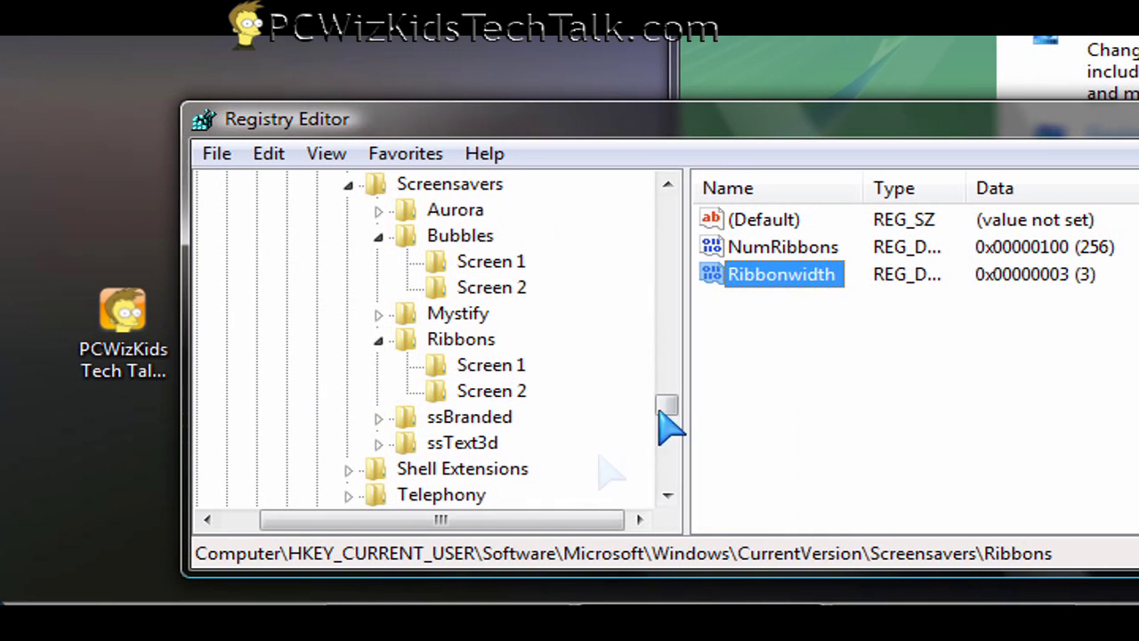
click(737, 353)
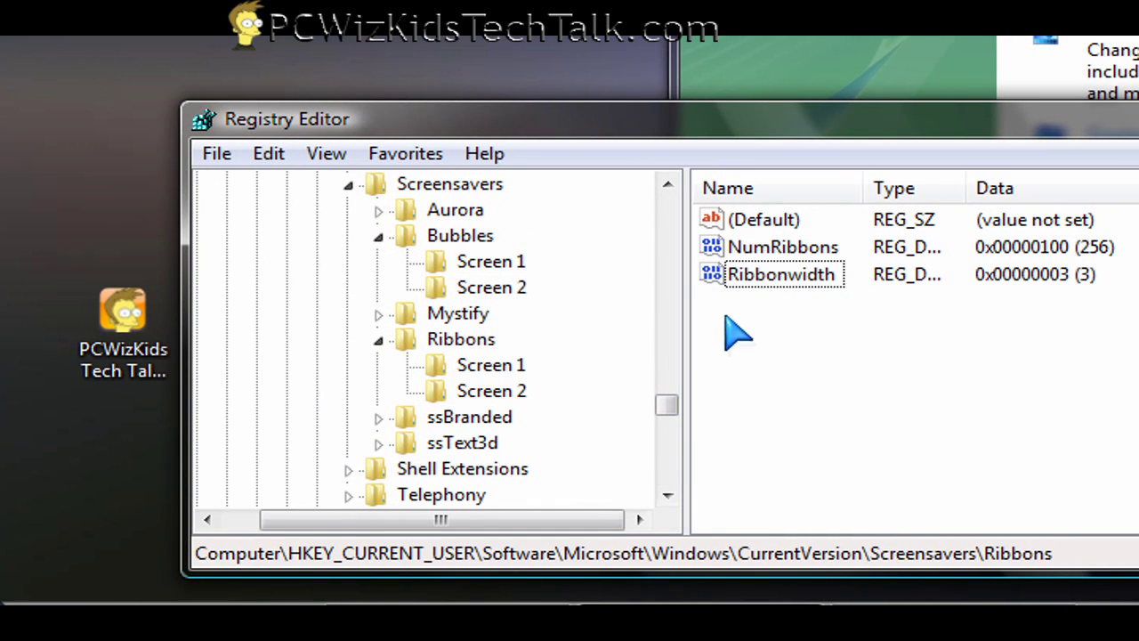
right_click(725, 313)
mouse_move(757, 338)
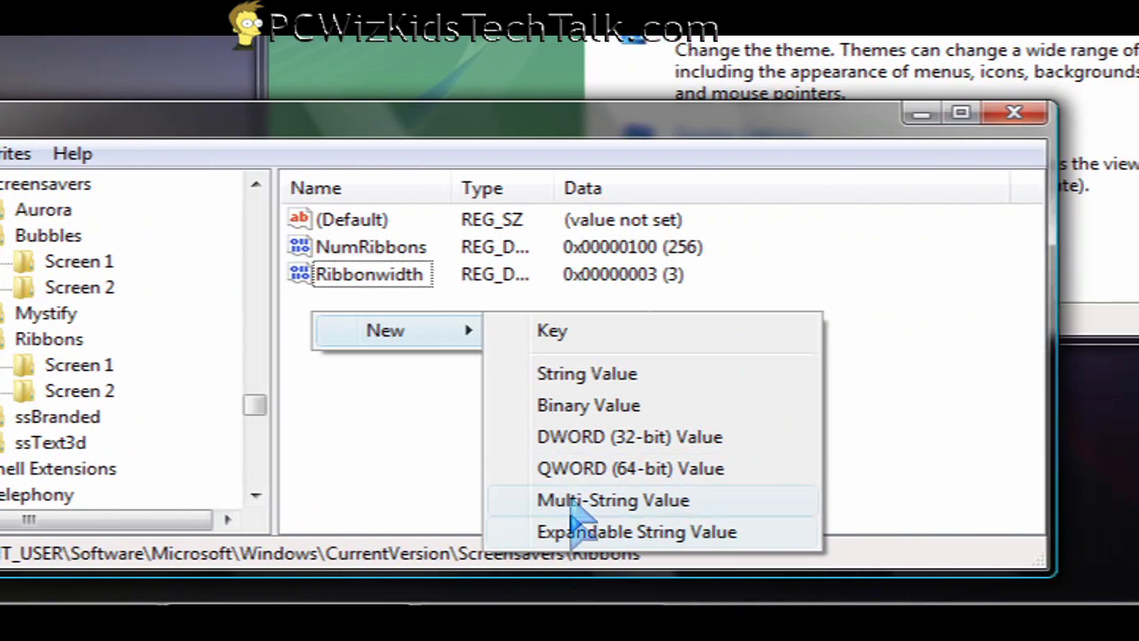
click(441, 449)
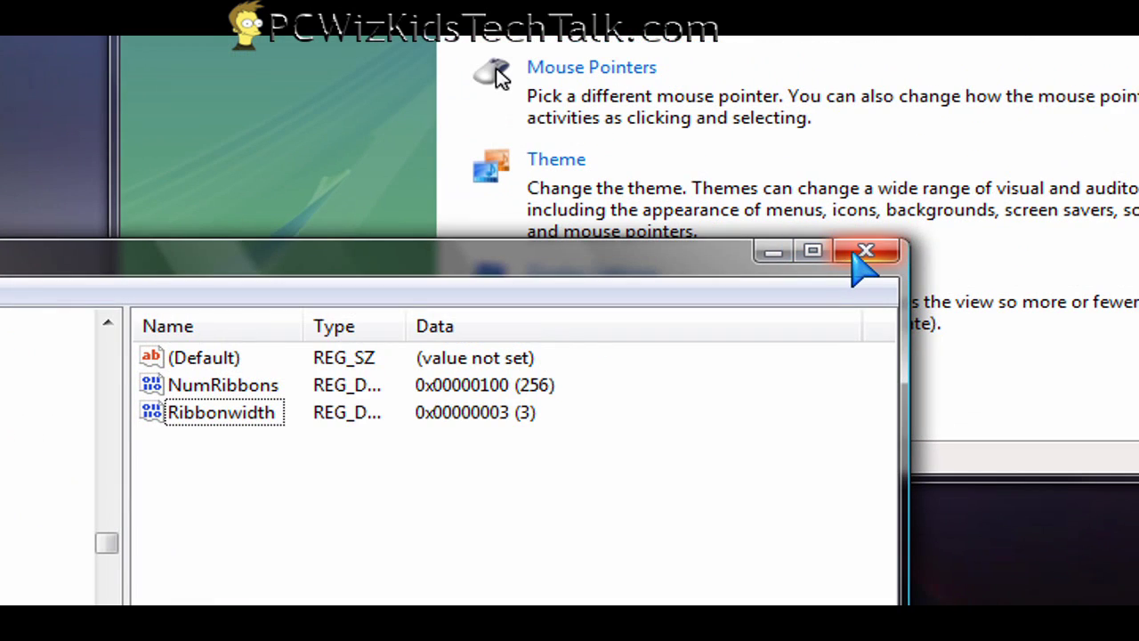
- Close the Registry Editor and preview the Bubbles screen saver from the Screen Saver settings in the Personalization window
click(1017, 112)
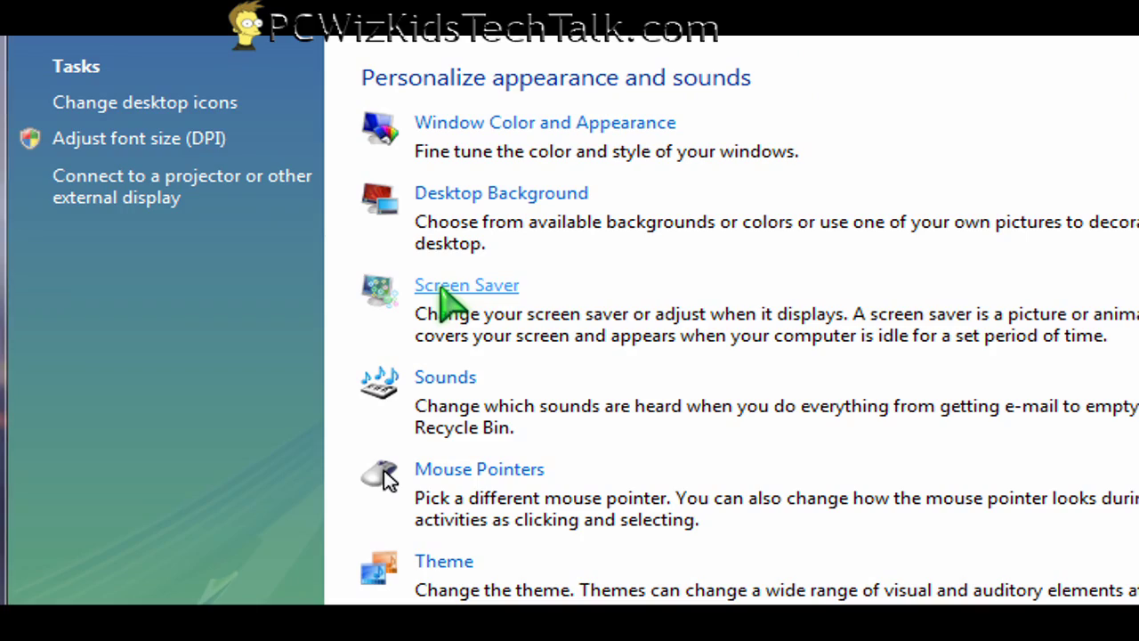
click(441, 287)
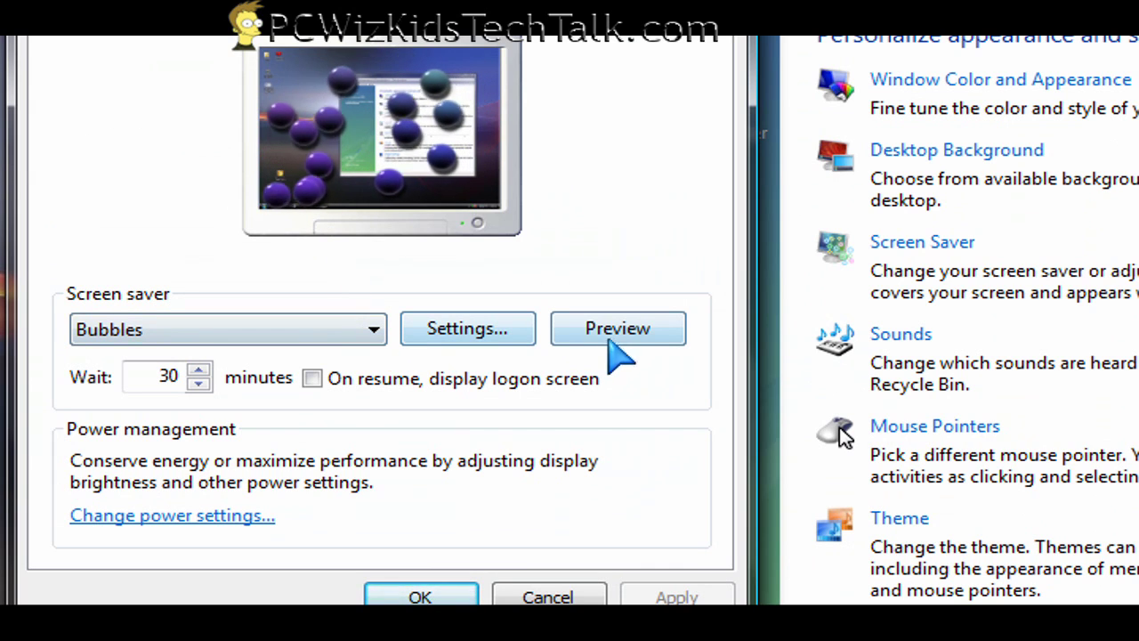
click(618, 330)
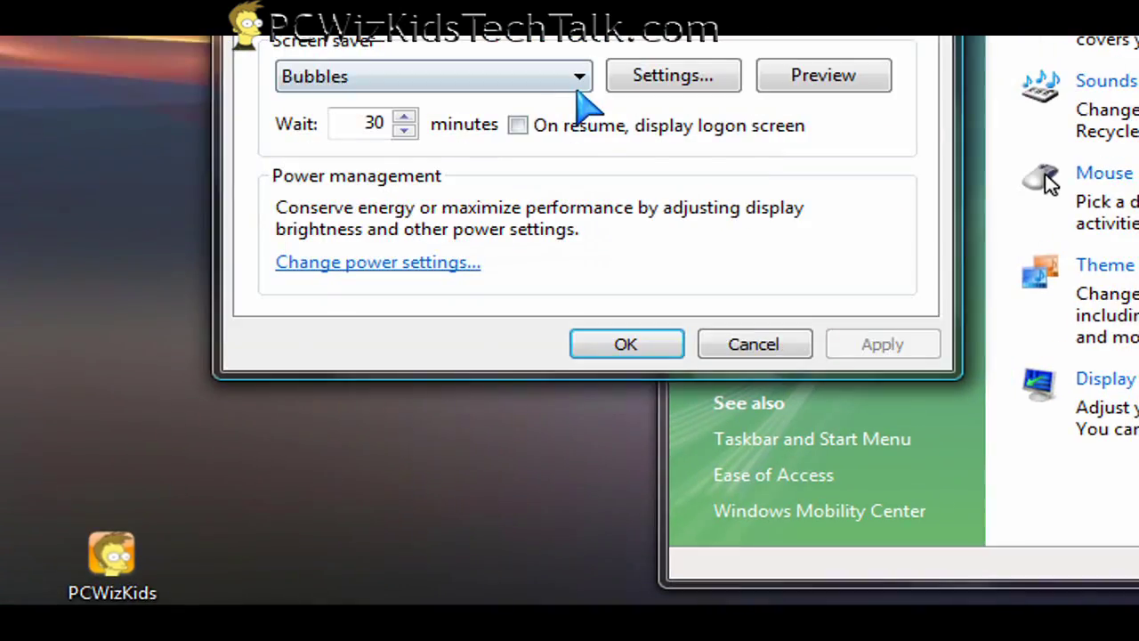
- Choose Ribbons as the screen saver and preview it at full screen
click(594, 102)
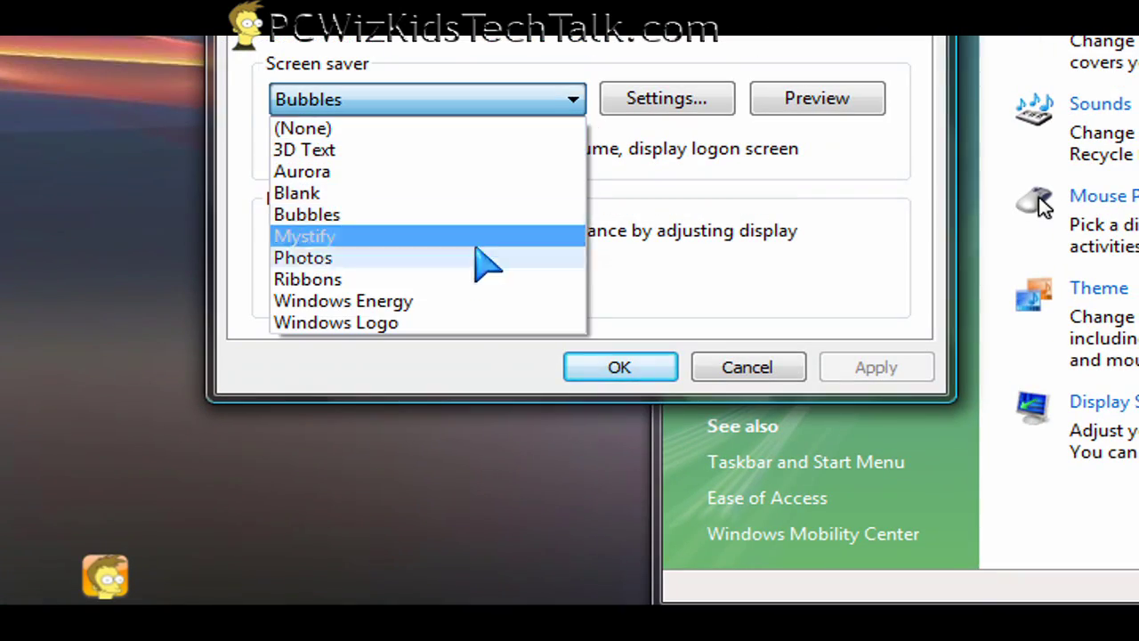
click(456, 279)
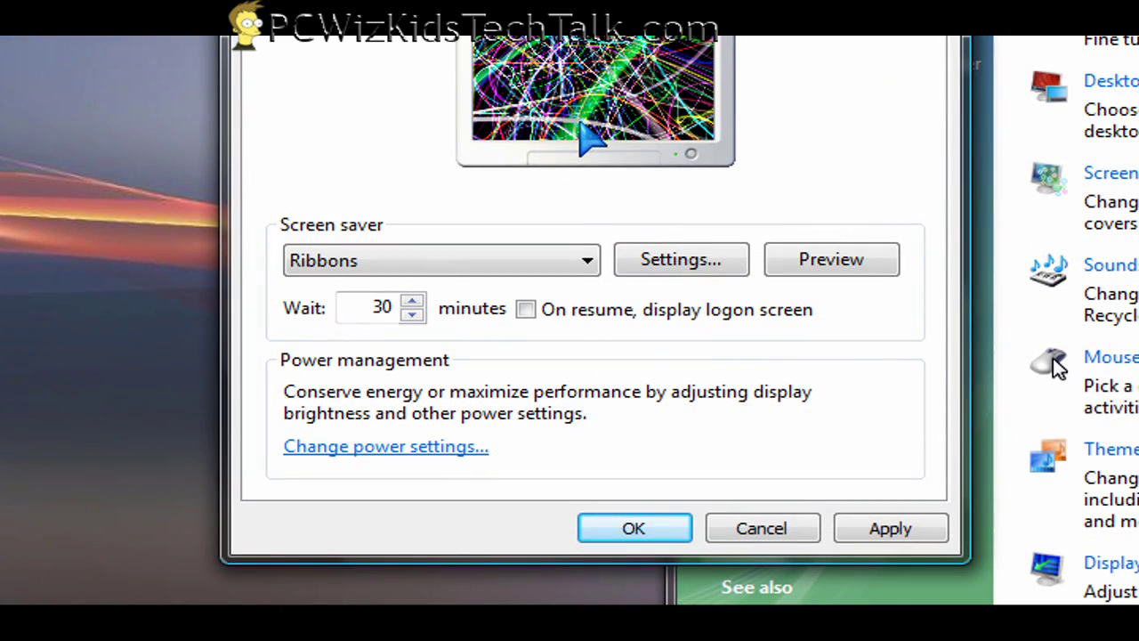
click(840, 267)
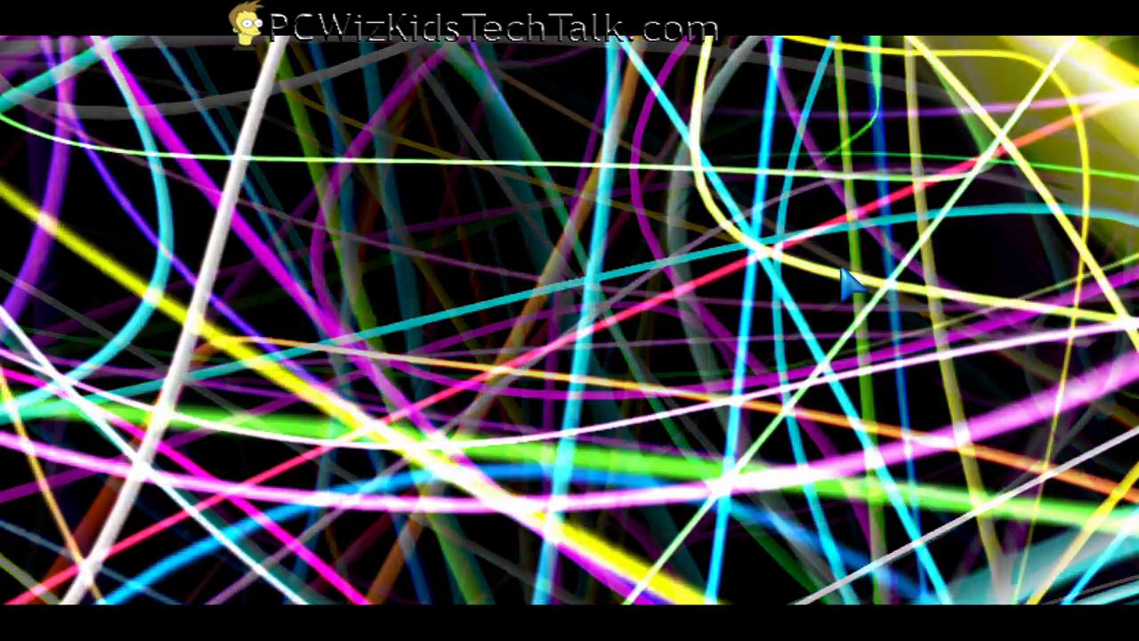
mouse_move(842, 267)
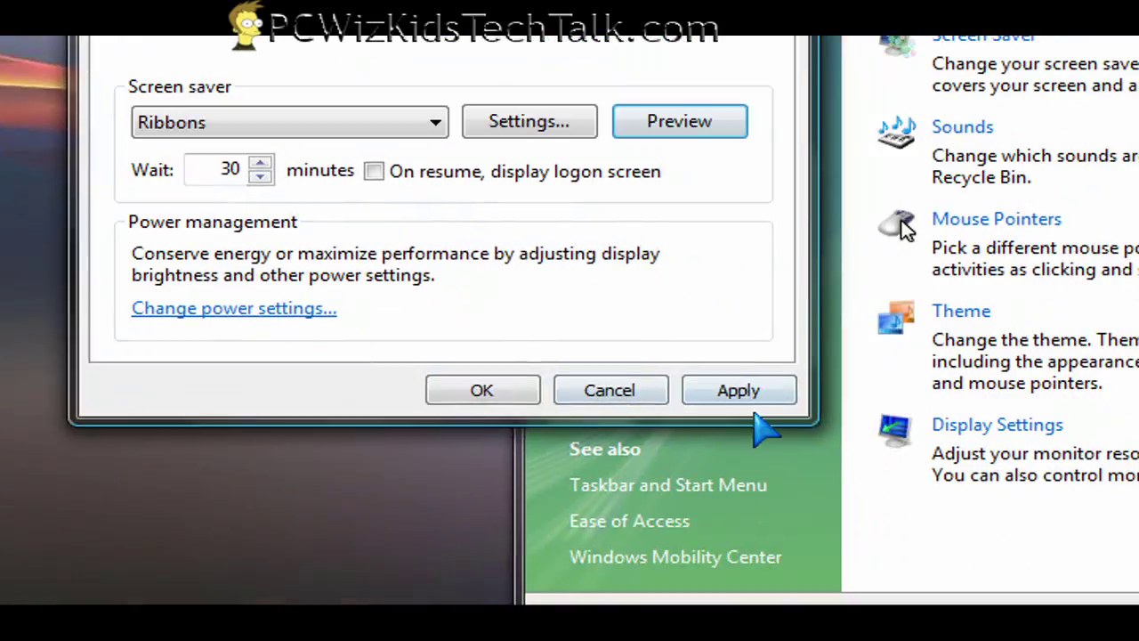
- Apply the Ribbons screen saver and close the Screen Saver settings with the change accepted
click(738, 392)
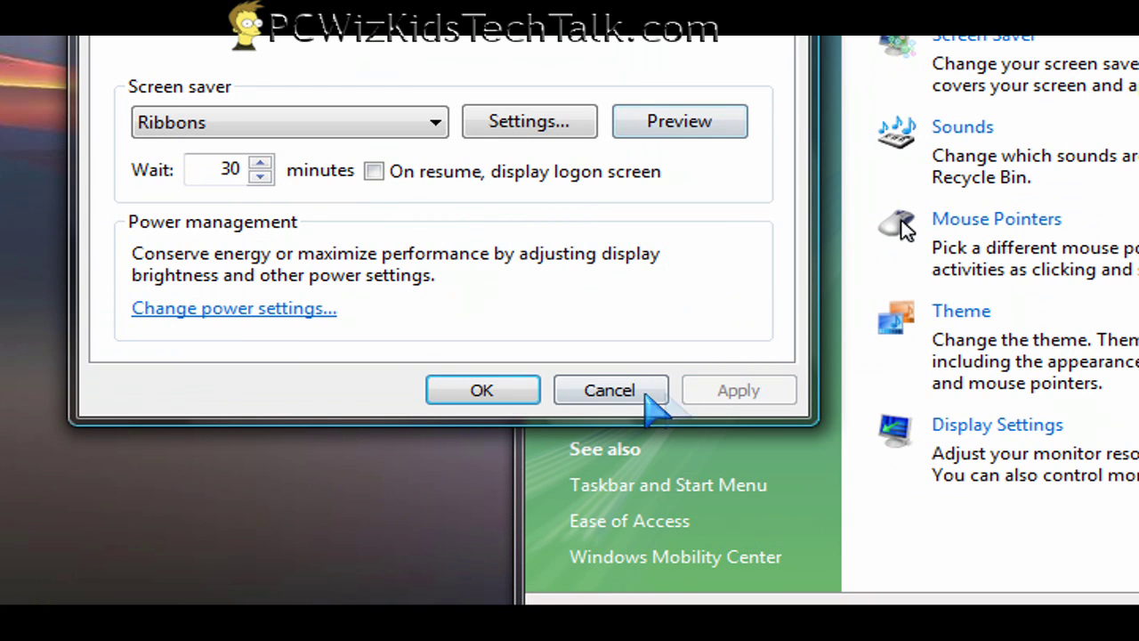
click(484, 391)
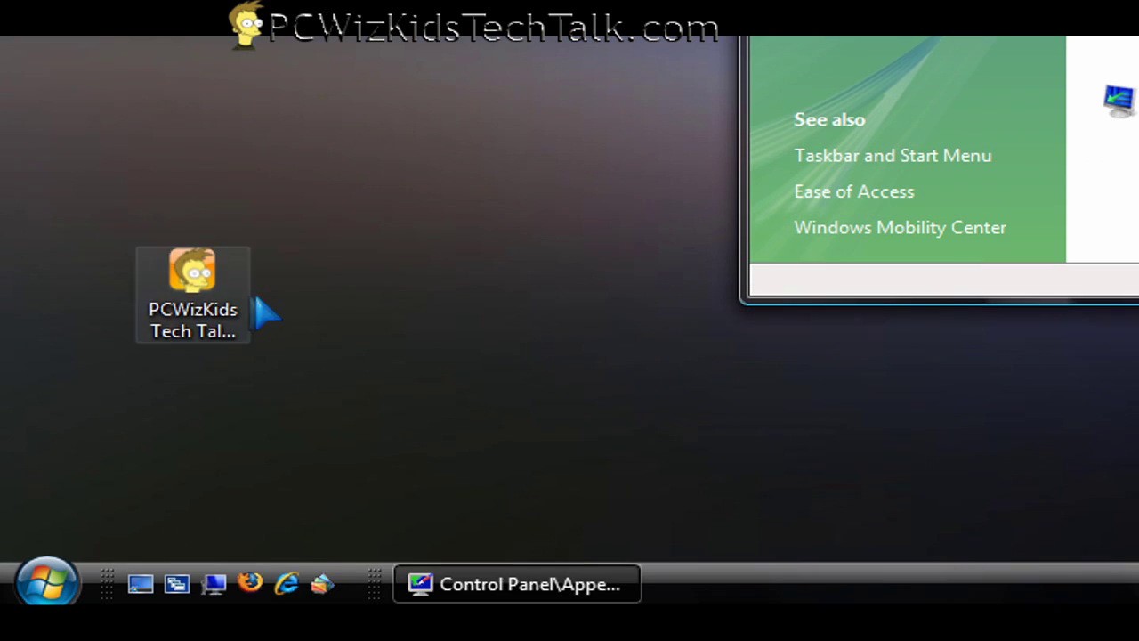
click(255, 303)
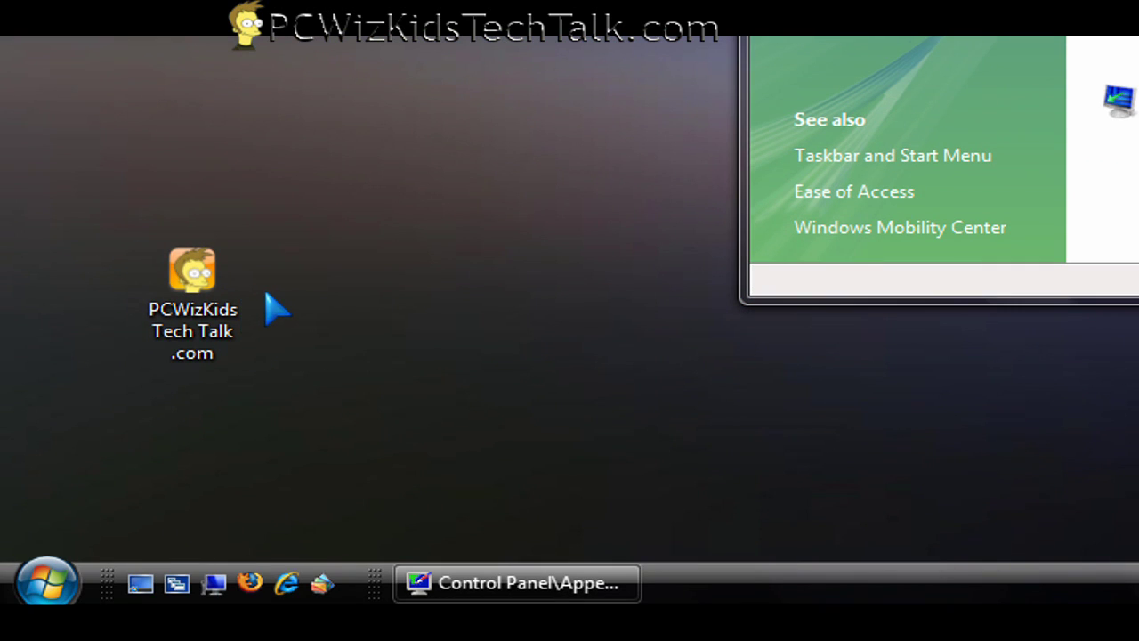